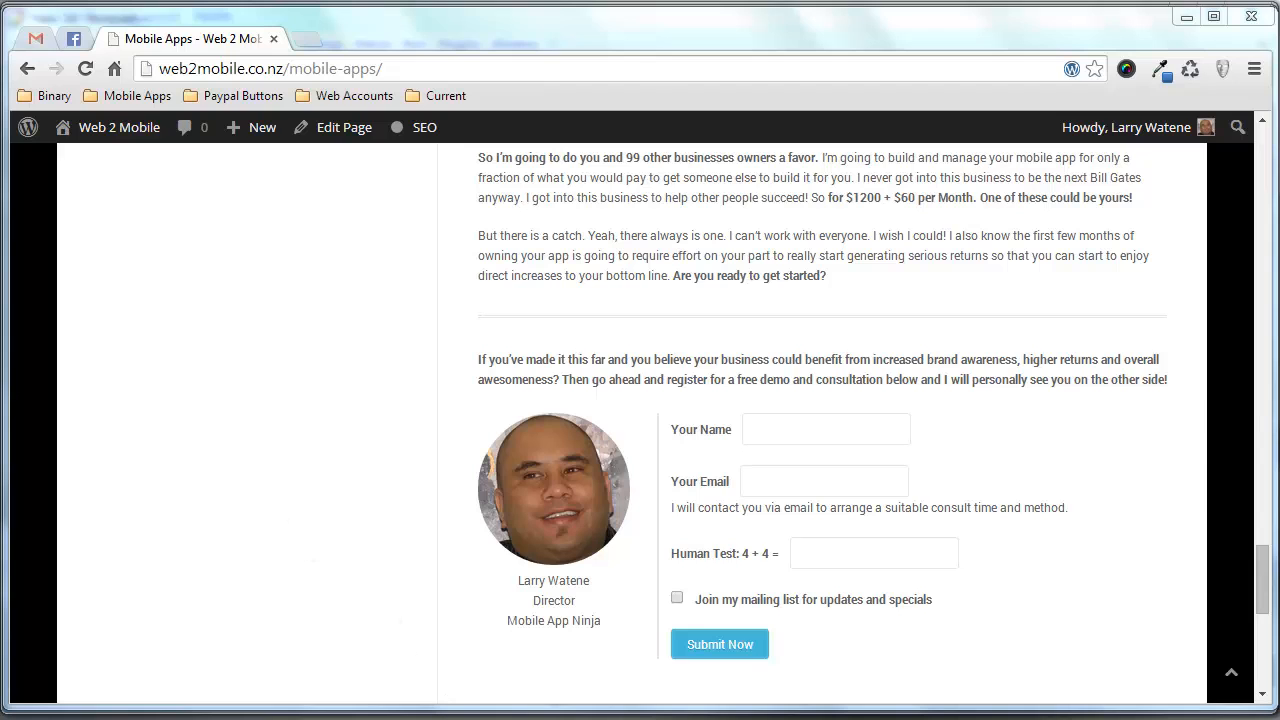
Switch to FileZilla and review the custom filetype associations in its settings, leaving them without saving changes.
left_click(455, 718)
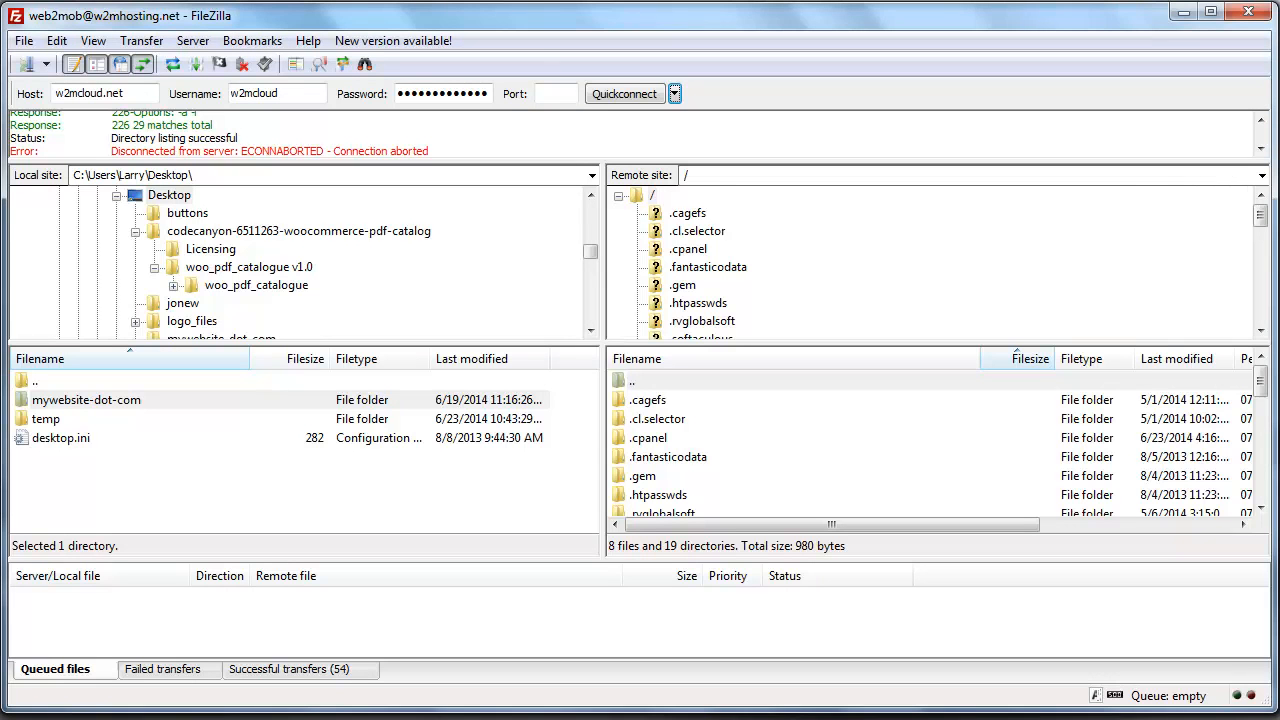
left_click(57, 41)
left_click(80, 114)
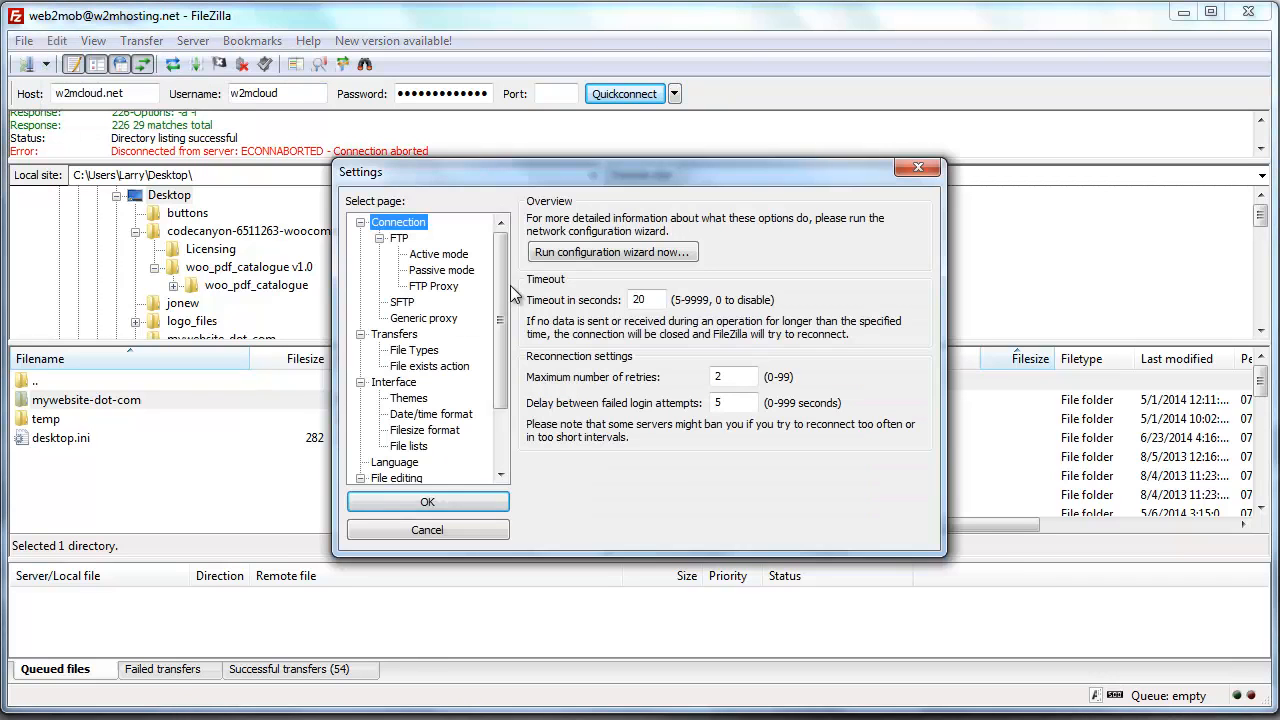
left_click_drag(509, 283, 510, 338)
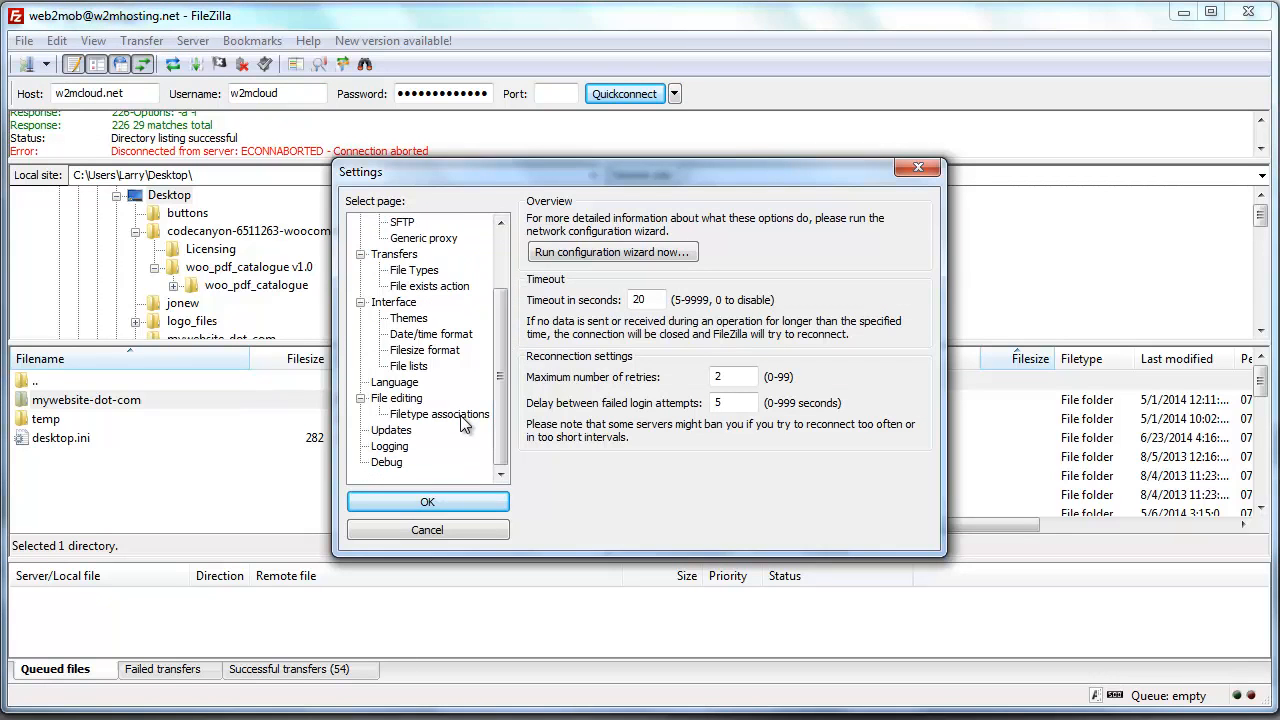
left_click(460, 415)
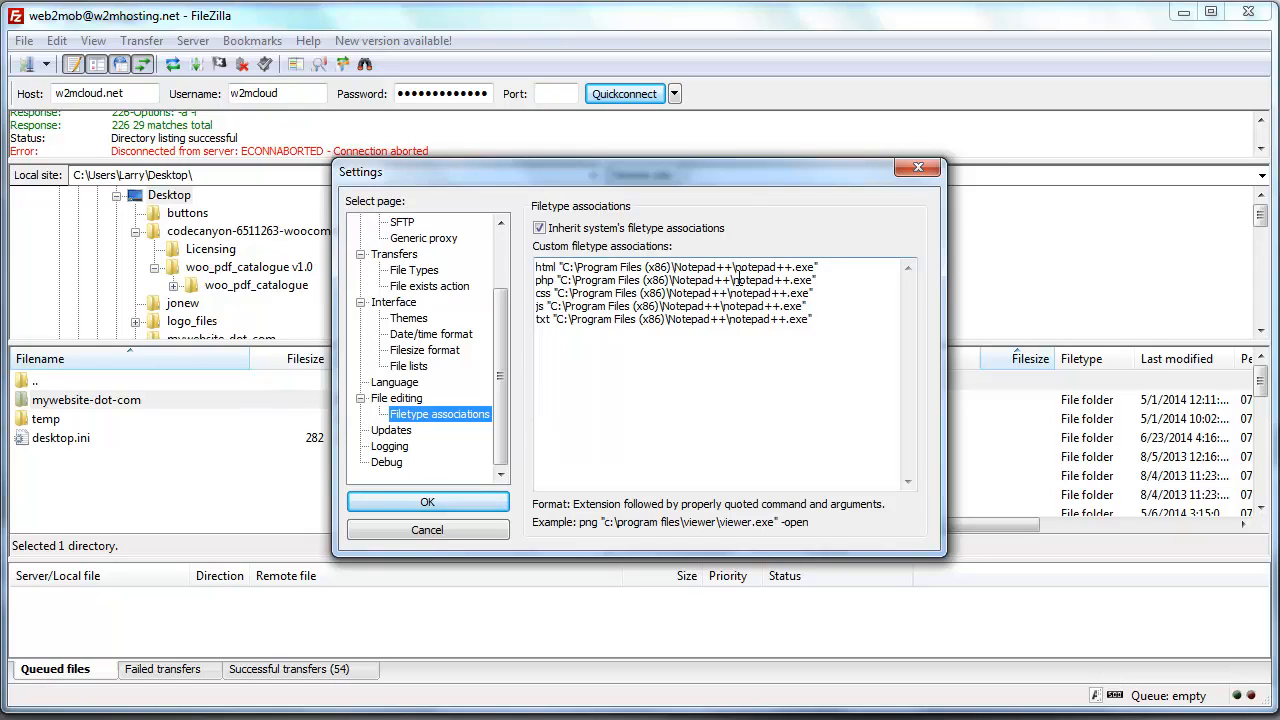
left_click_drag(735, 274, 816, 267)
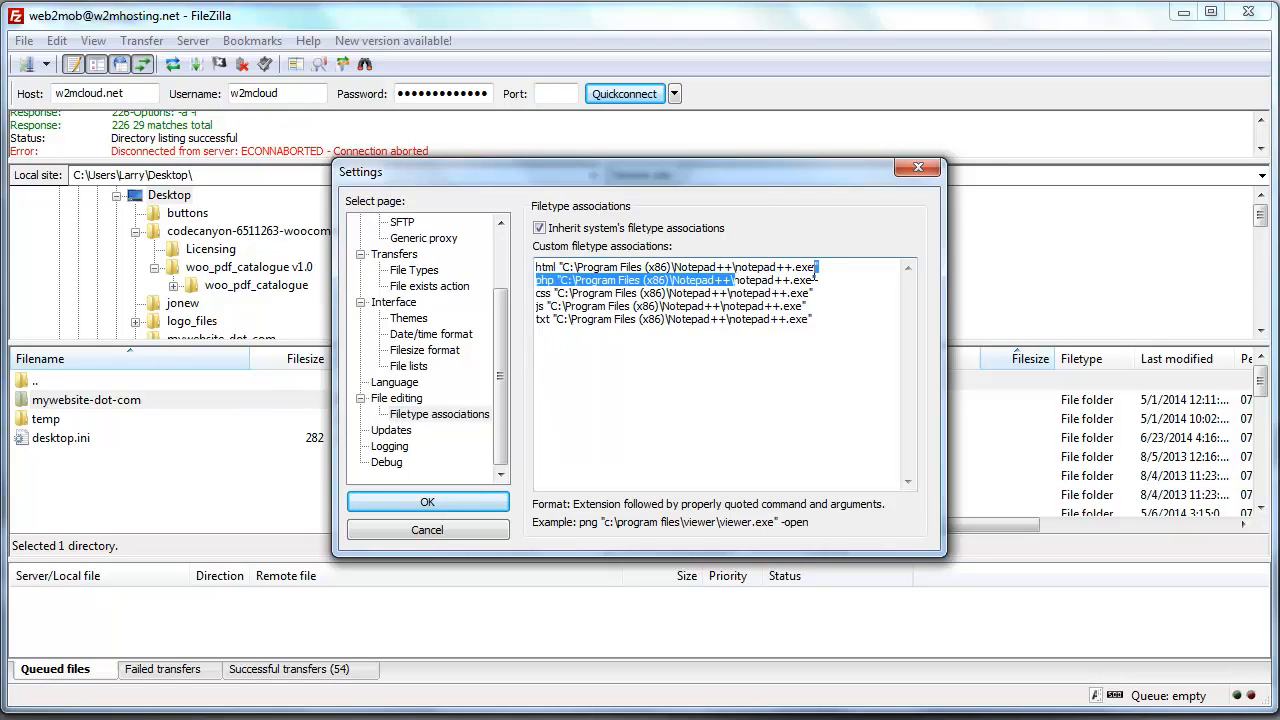
left_click(820, 287)
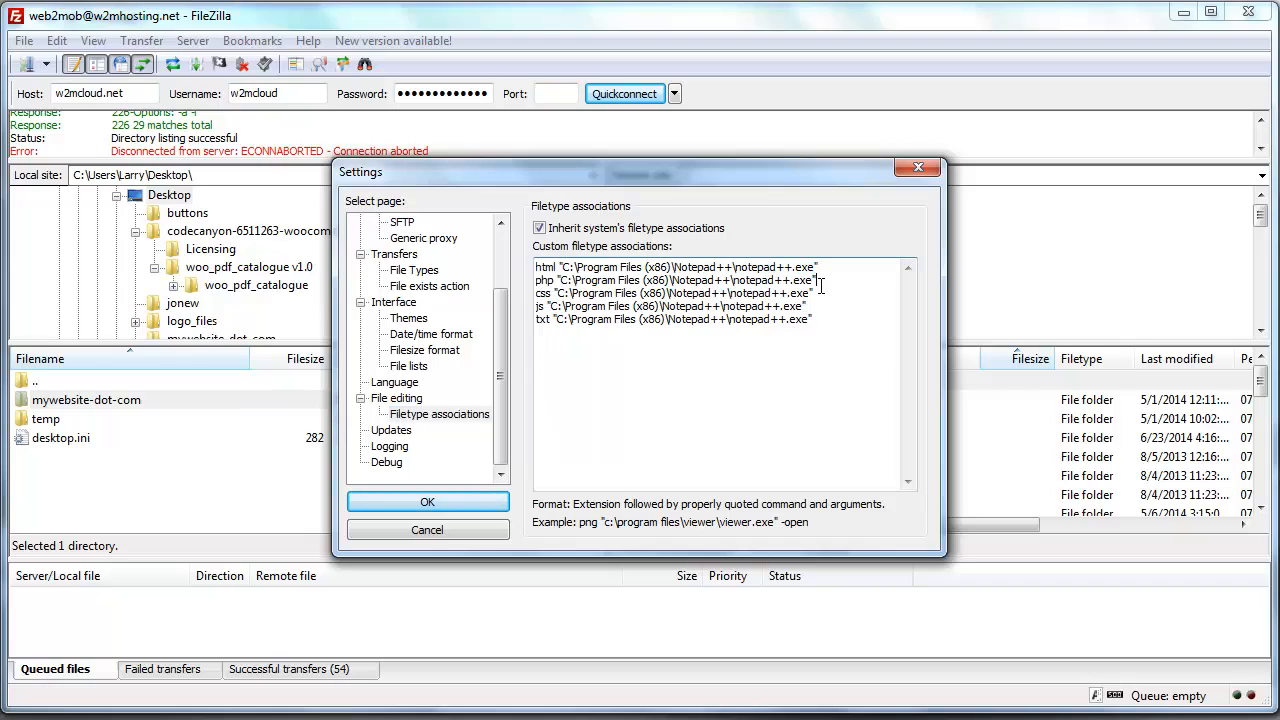
left_click(466, 530)
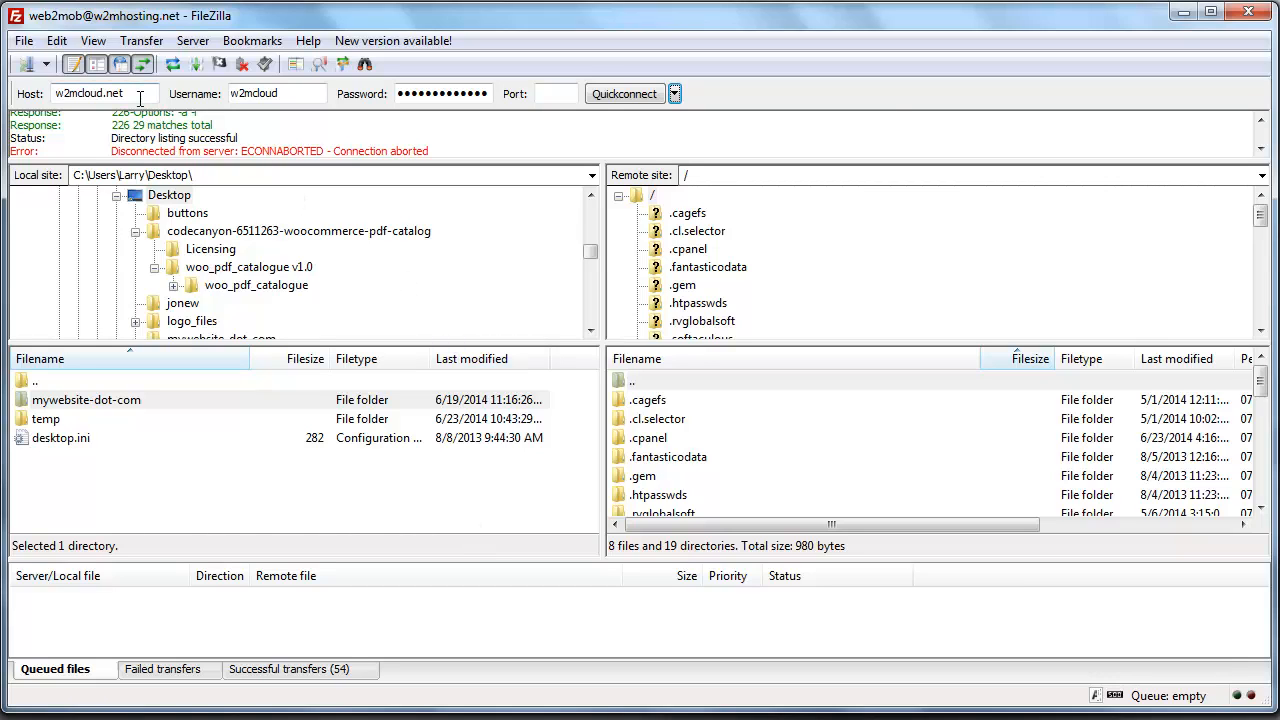
Connect to the w2mcloud.net host using the login details already filled in.
double_click(107, 95)
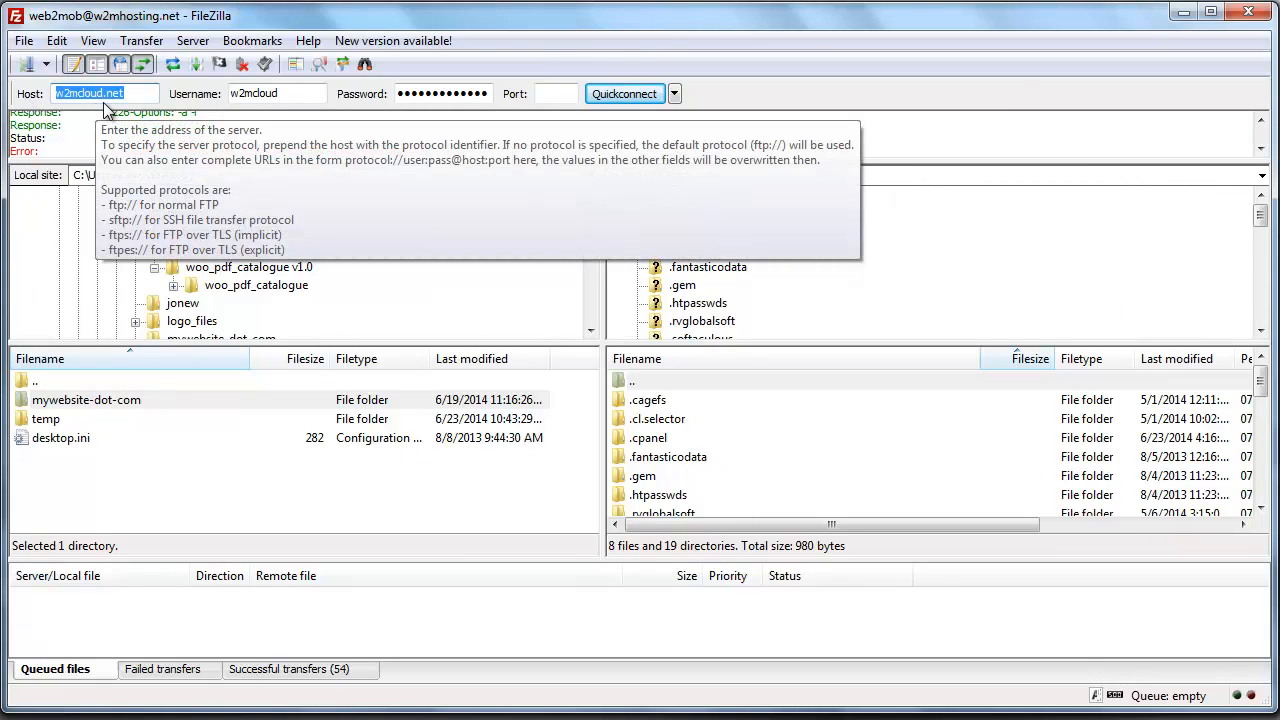
left_click(315, 96)
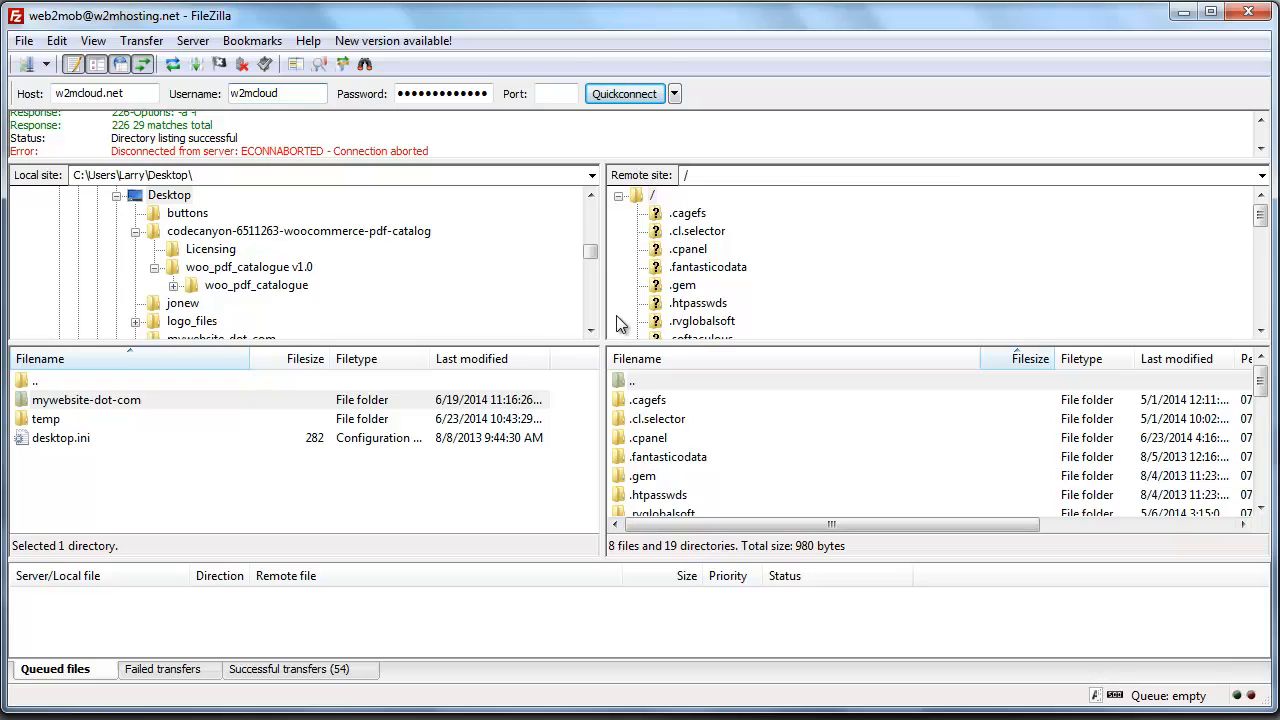
left_click(639, 98)
left_click(591, 397)
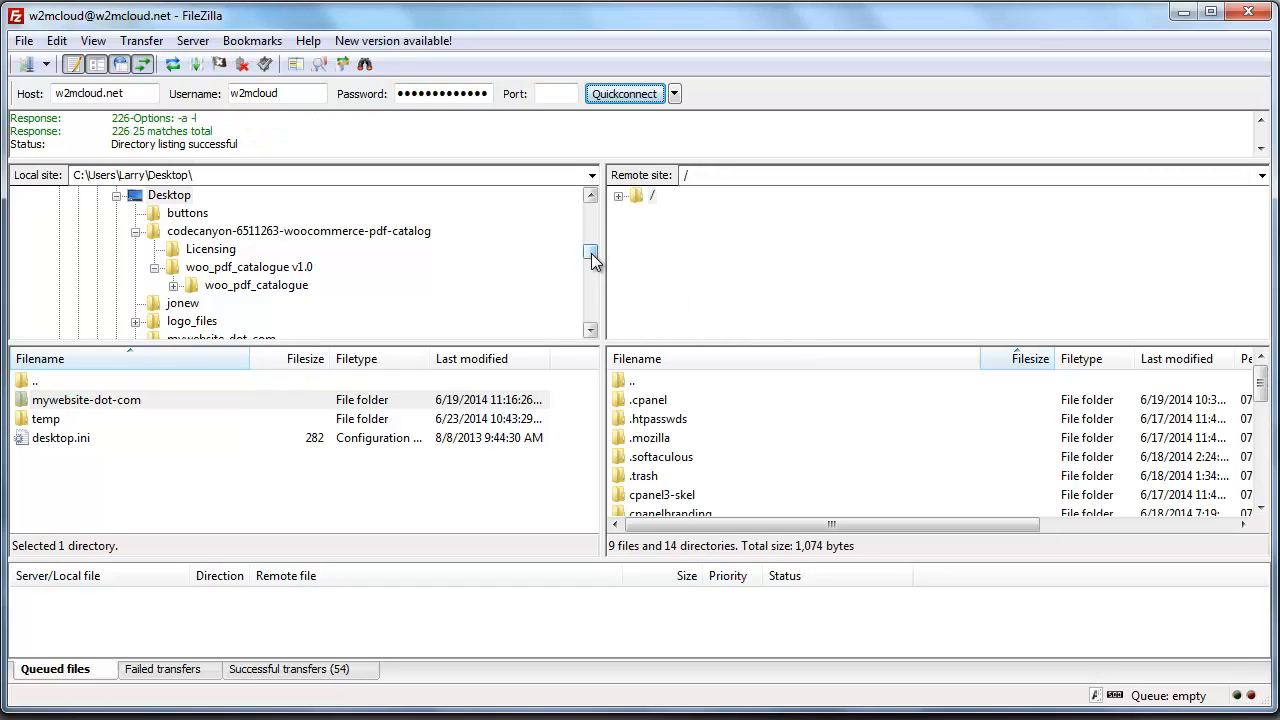
Examine the website files in the local mywebsite-dot-com folder in a widened Explorer window, and minimize that window.
left_click(164, 198)
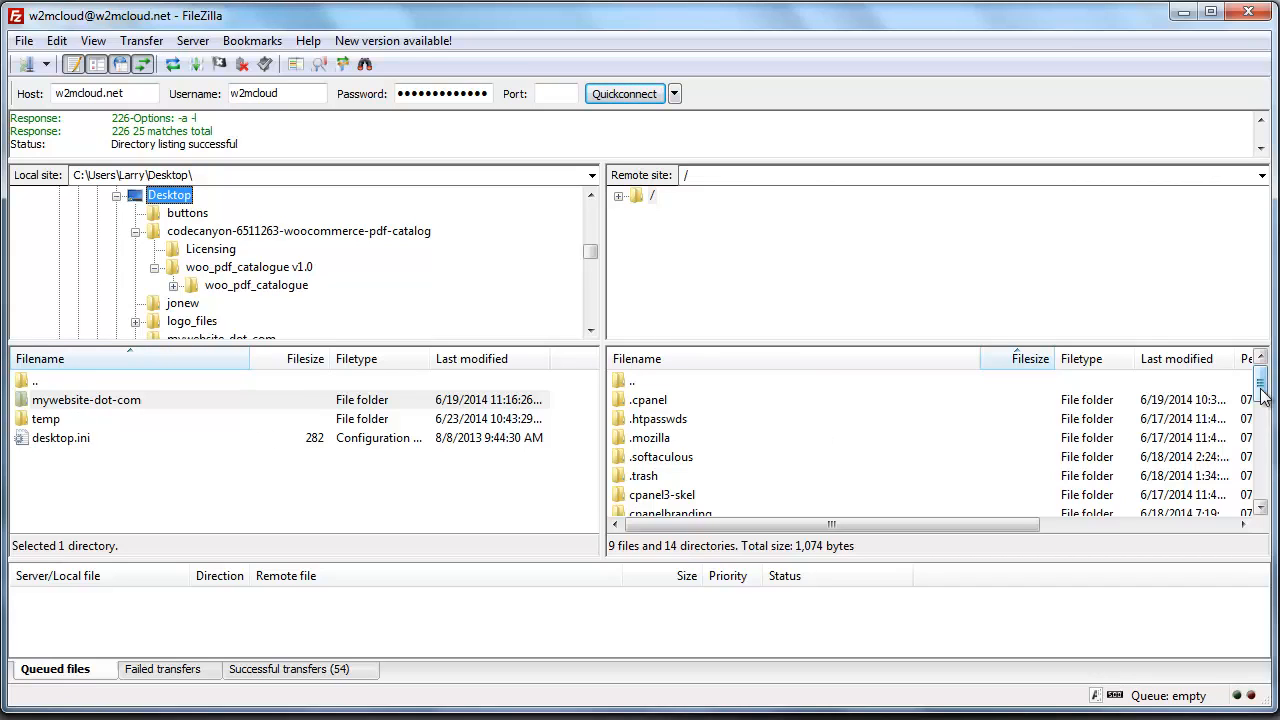
left_click_drag(1262, 395, 1262, 422)
left_click(455, 718)
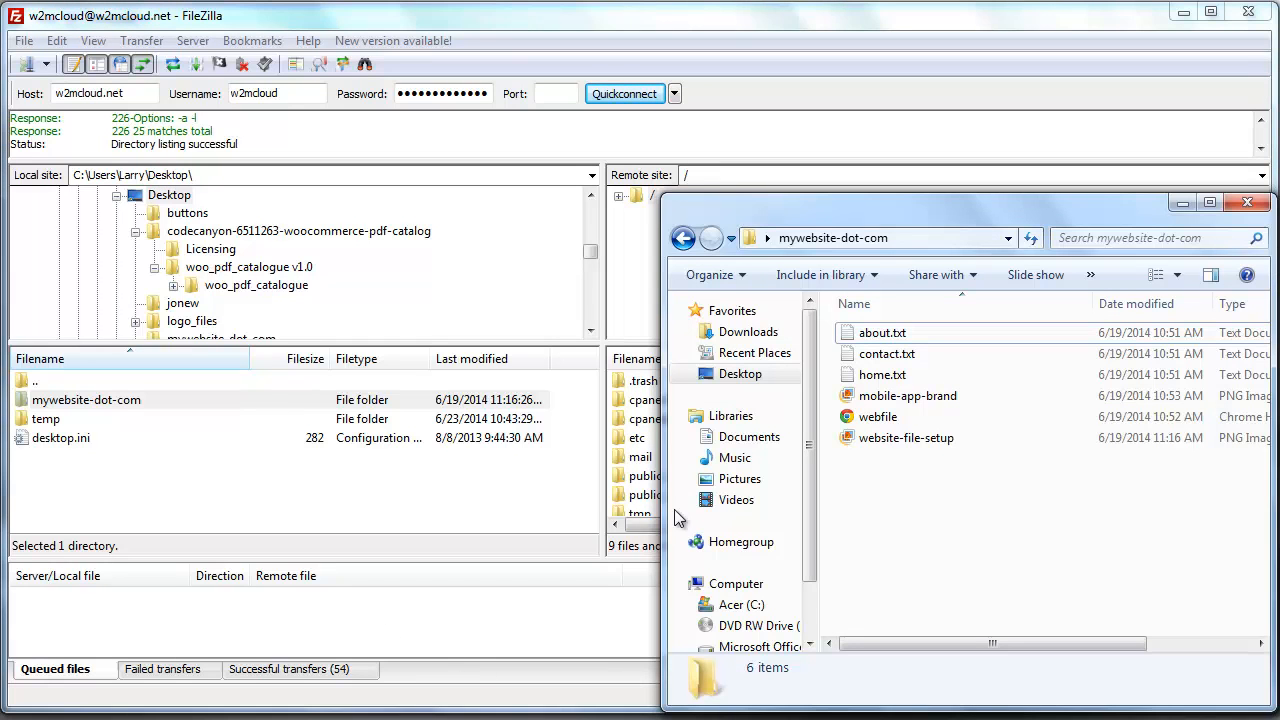
left_click_drag(668, 455, 2, 541)
left_click_drag(152, 494, 552, 491)
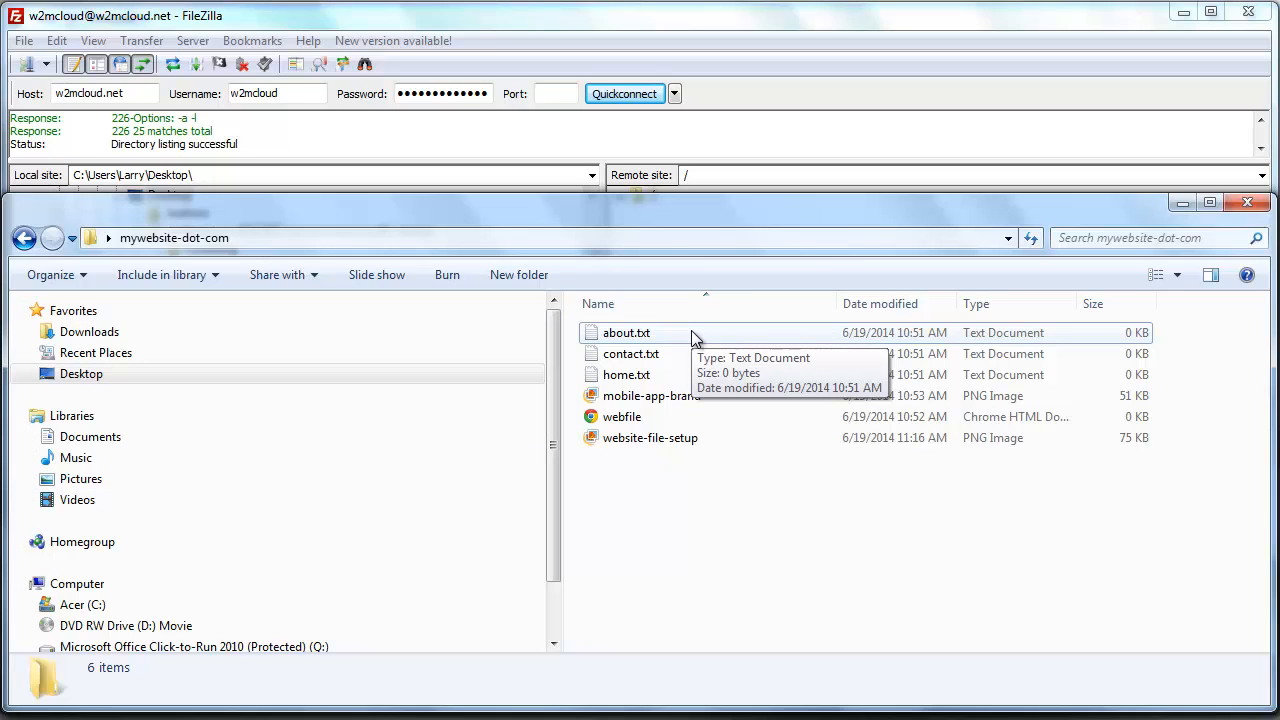
mouse_move(691, 330)
left_mouse_down()
mouse_move(254, 402)
mouse_move(700, 375)
mouse_move(672, 330)
mouse_move(223, 437)
mouse_move(281, 532)
mouse_move(701, 333)
left_mouse_up()
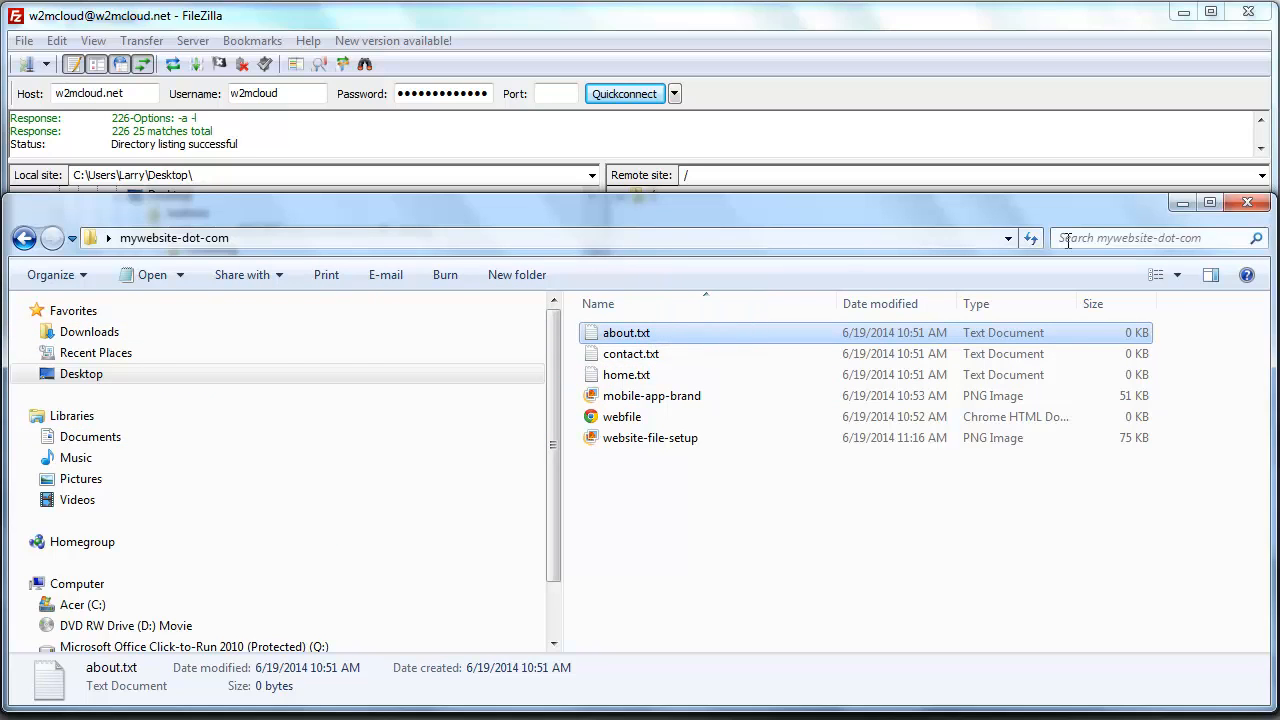
left_click(1184, 203)
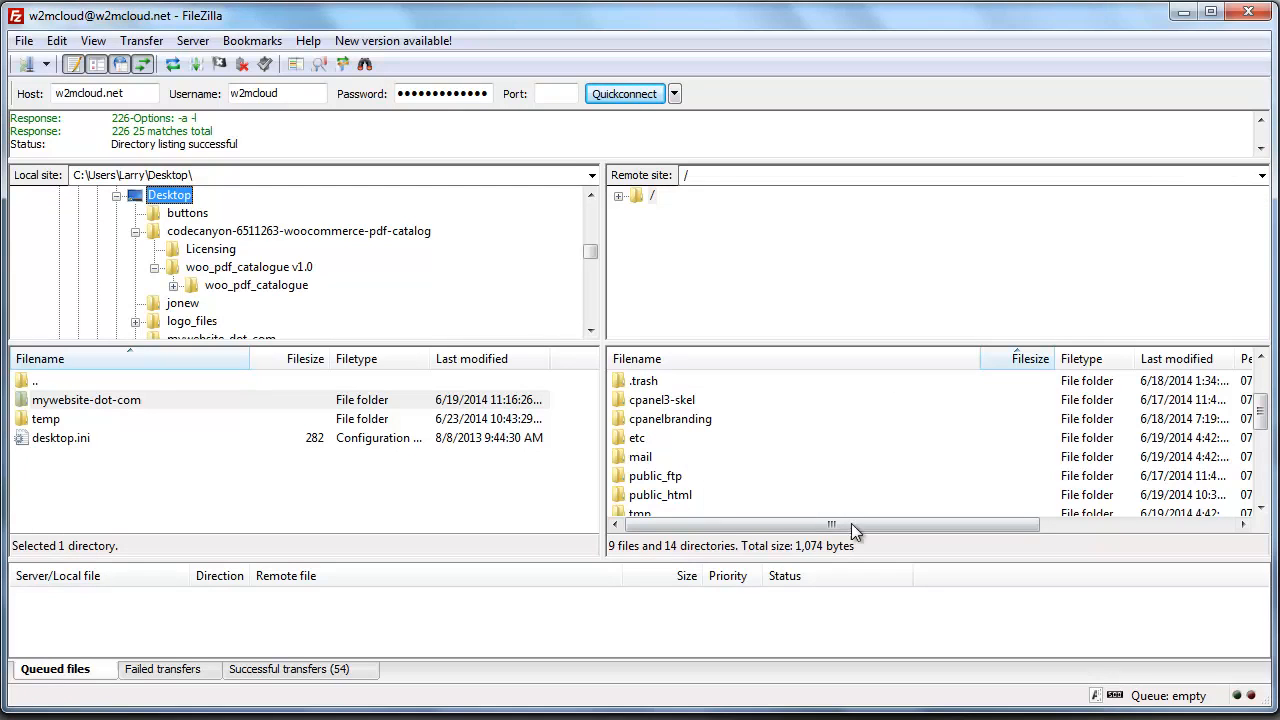
Open the public_html folder on the remote server and select its index.html file.
left_click(88, 426)
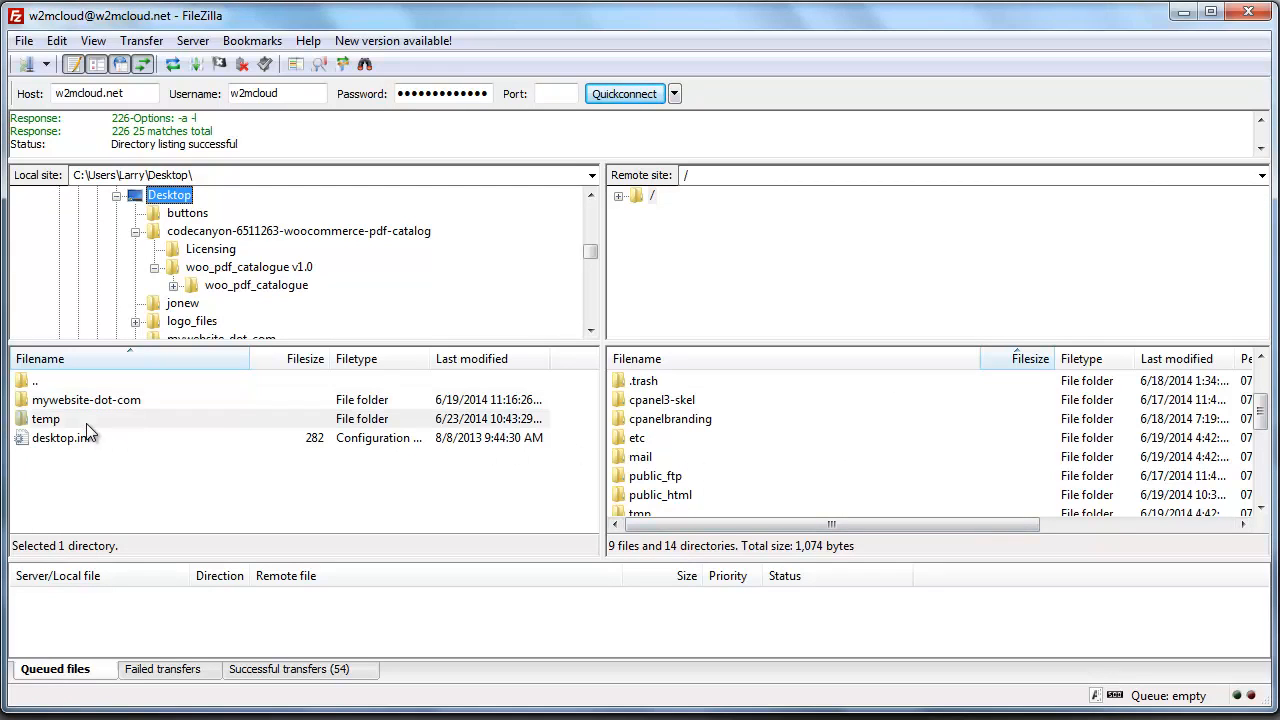
mouse_move(87, 424)
left_mouse_down()
mouse_move(646, 457)
mouse_move(68, 412)
left_mouse_up()
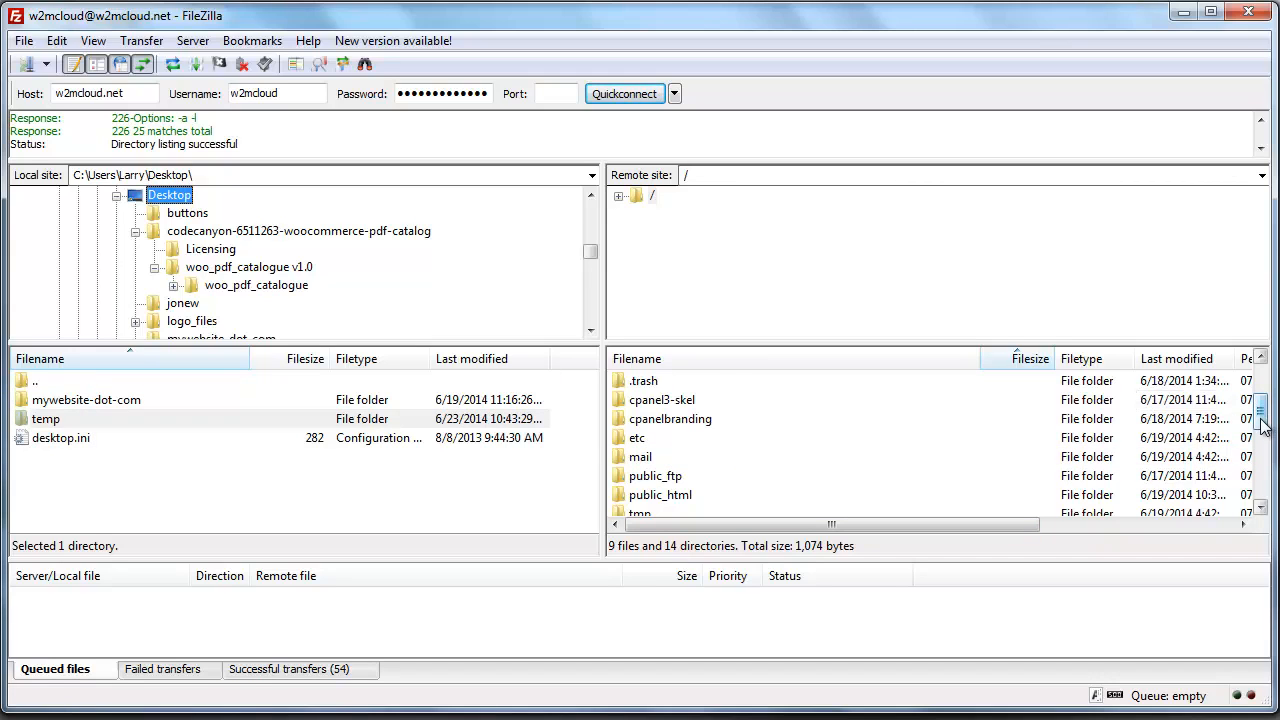
mouse_move(1262, 423)
left_mouse_down()
mouse_move(1263, 399)
mouse_move(1263, 431)
left_mouse_up()
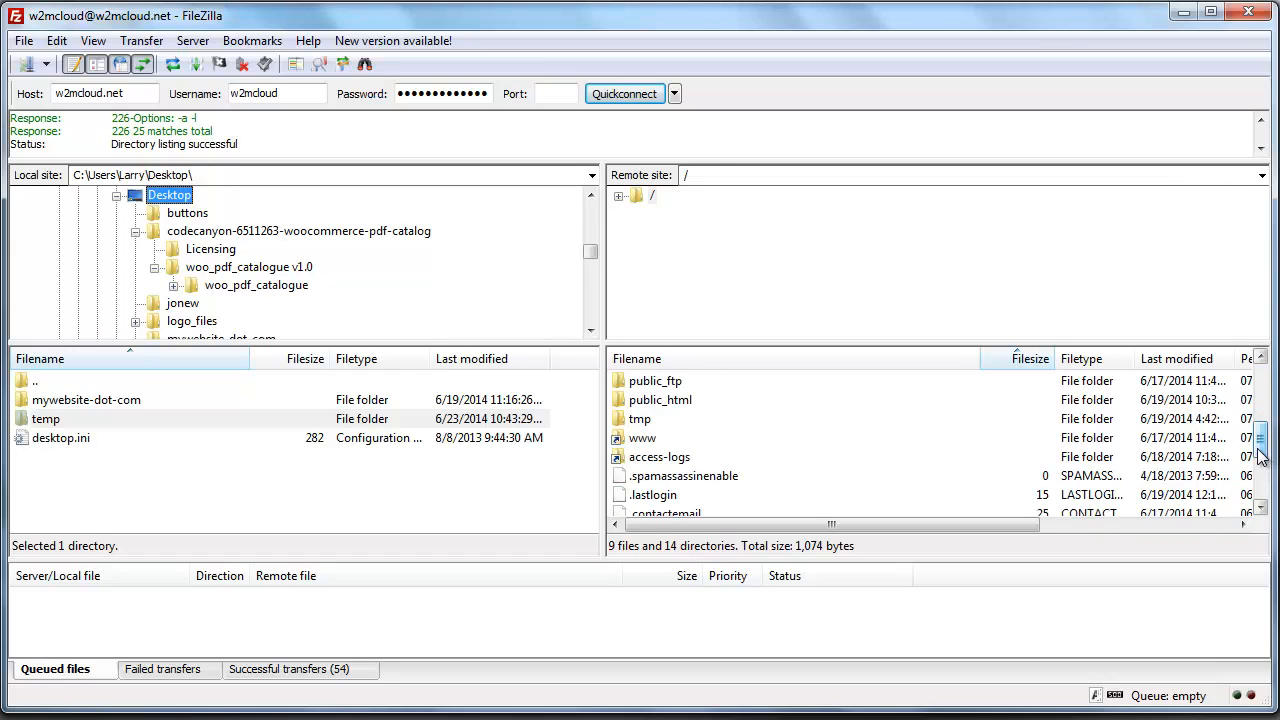
double_click(660, 402)
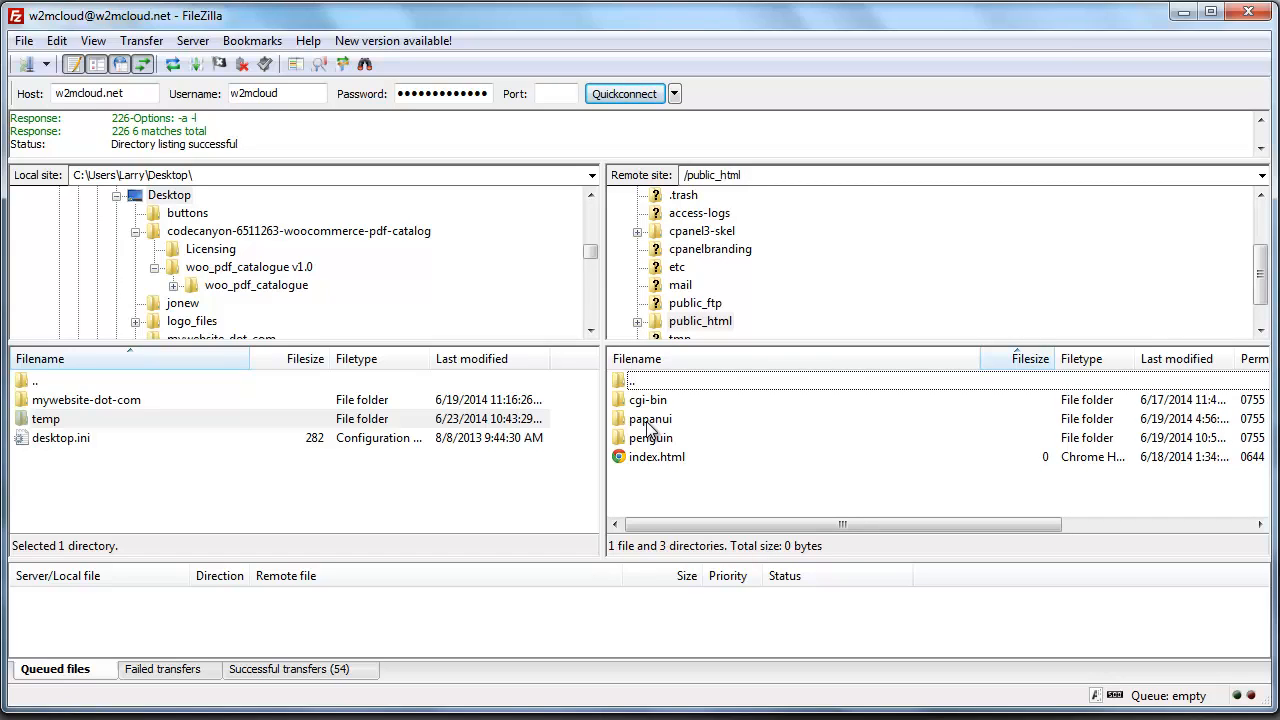
left_click(648, 424)
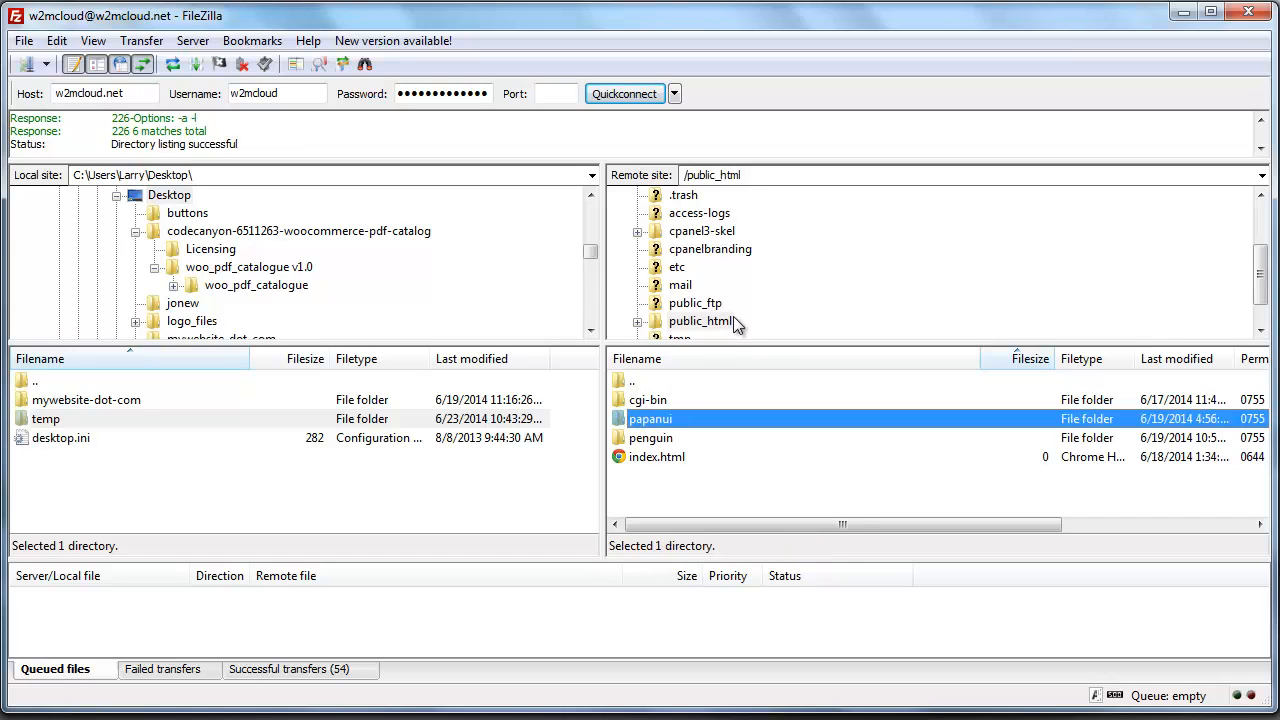
left_click(655, 459)
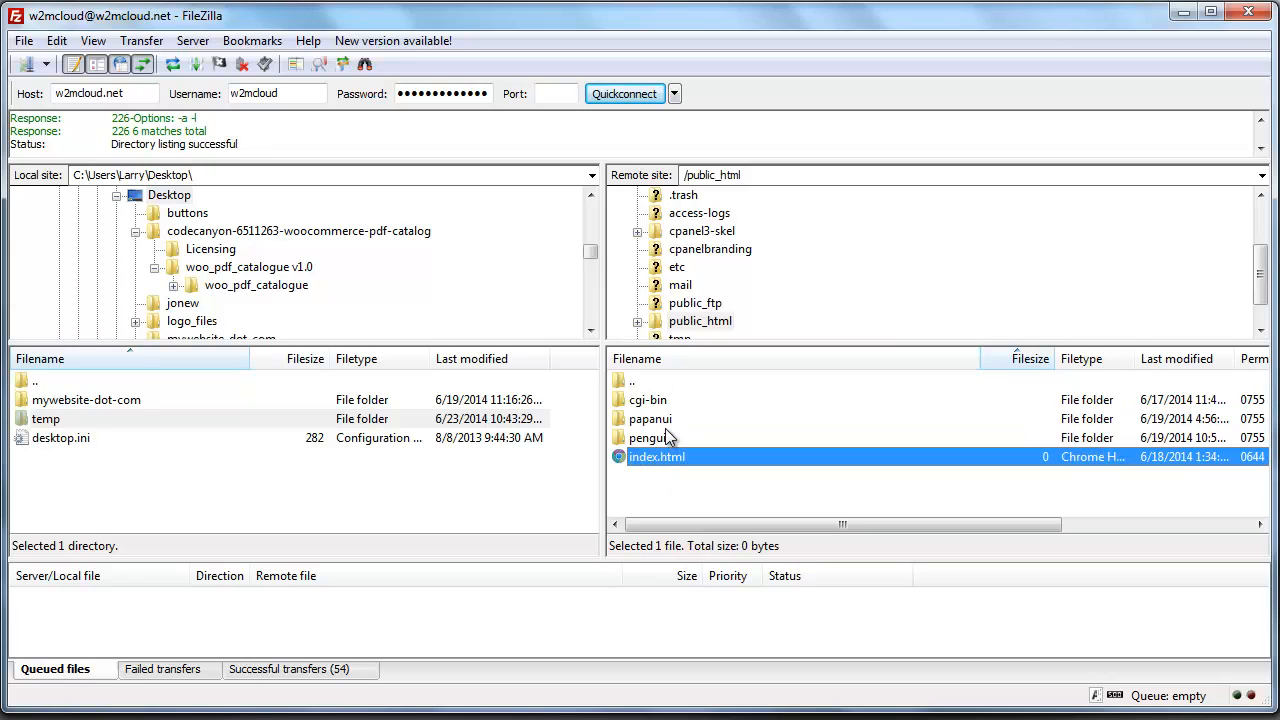
Create a directory named video-tutorials inside the remote public_html folder and select it.
right_click(667, 483)
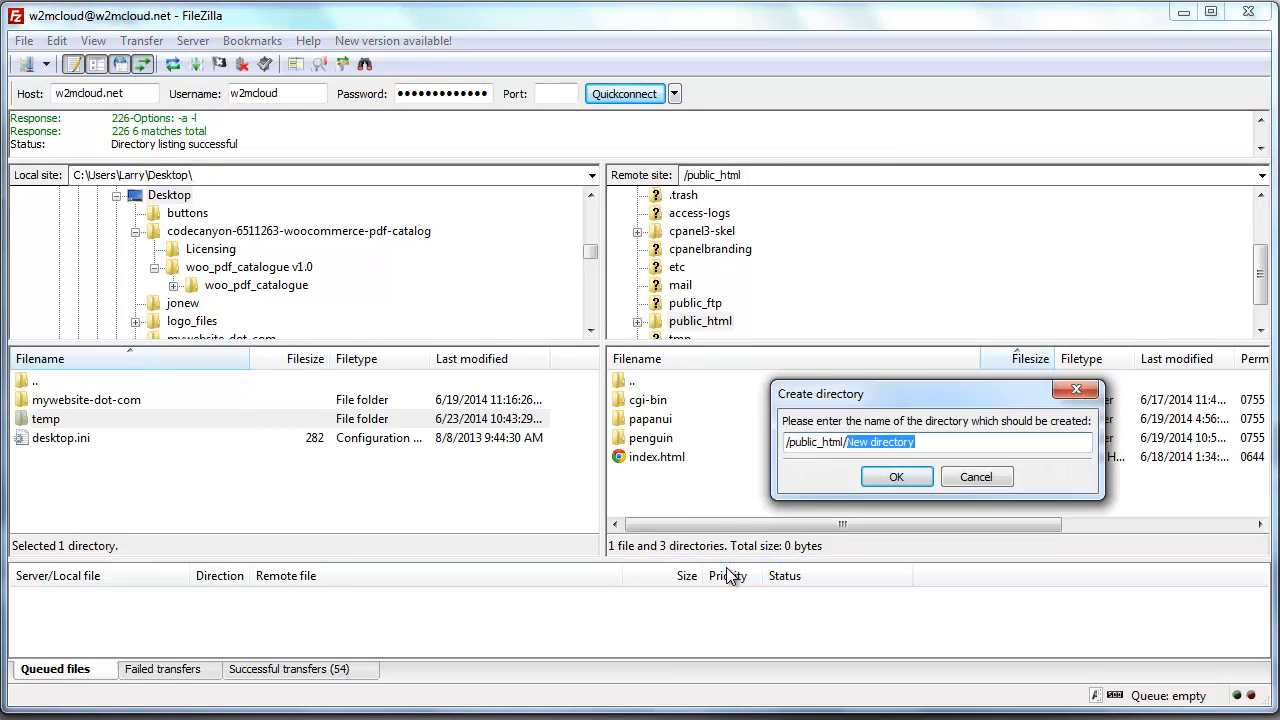
type("vid")
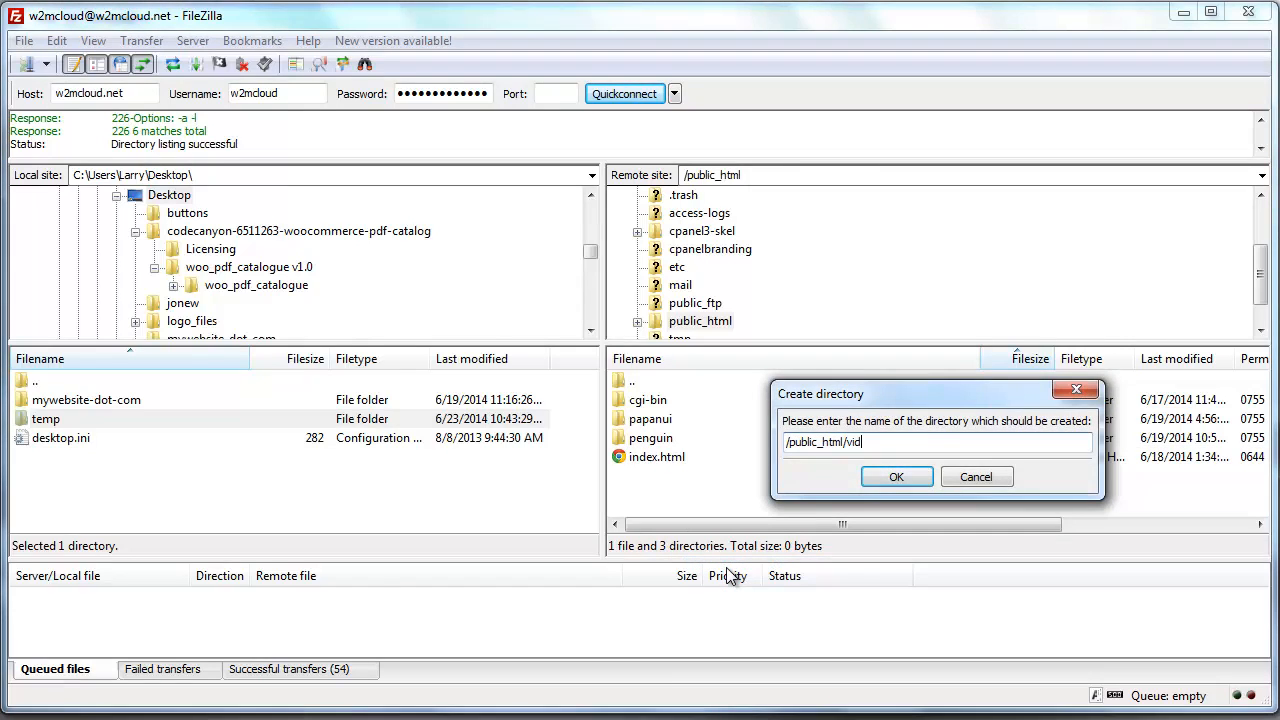
type("eo-tutorials")
key("Return")
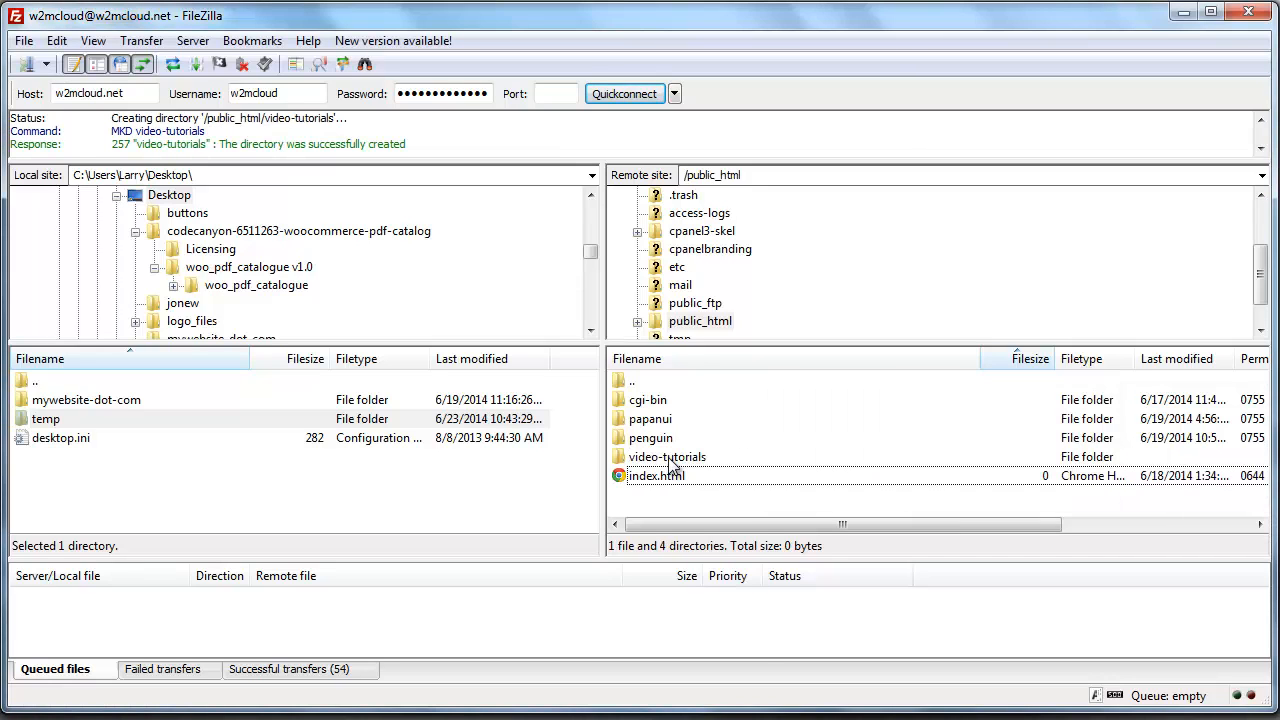
left_click(670, 460)
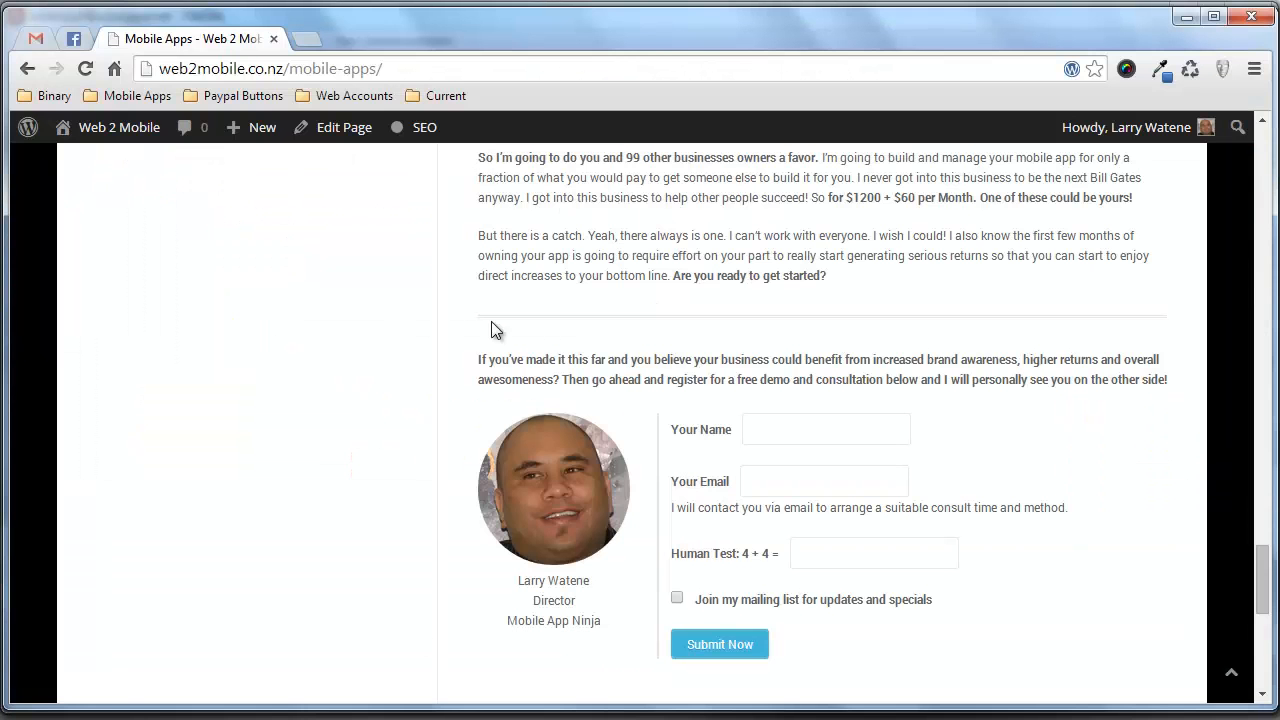
Switch to Chrome and view w2mcloud.net/video-tutorials in a new tab.
left_click(303, 40)
type("w2mcloud.n")
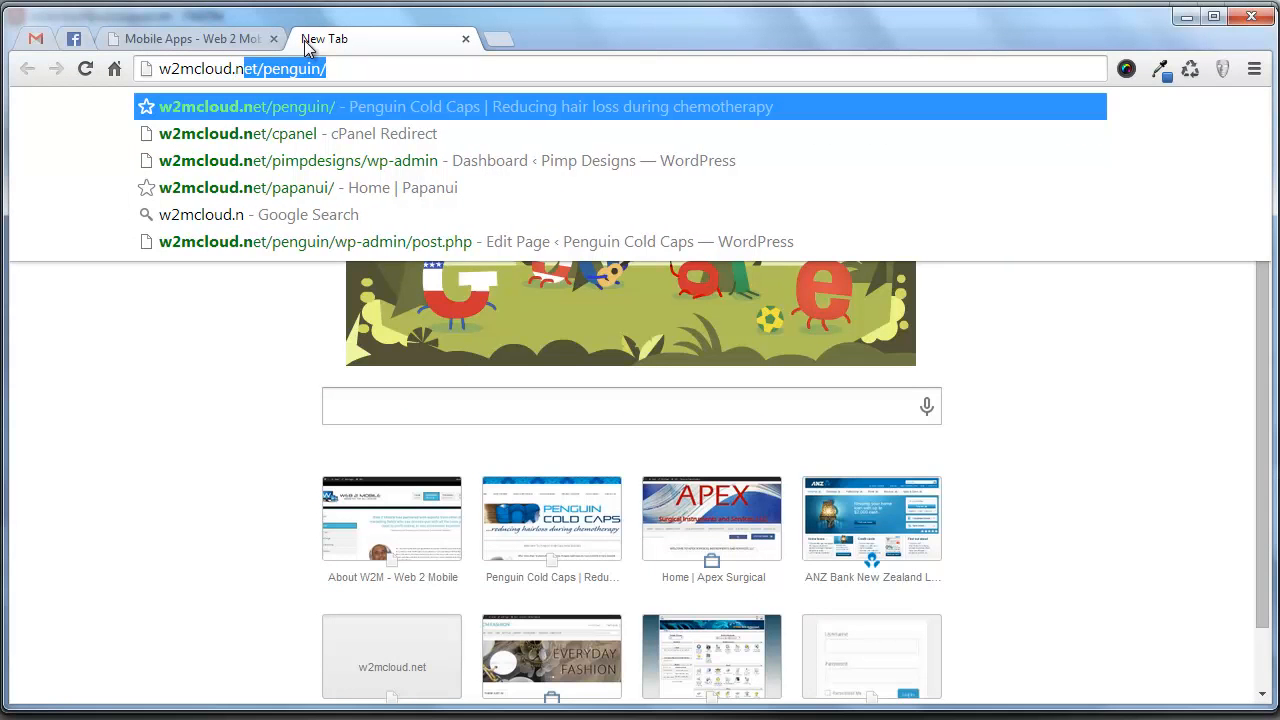
type("et/video-tot")
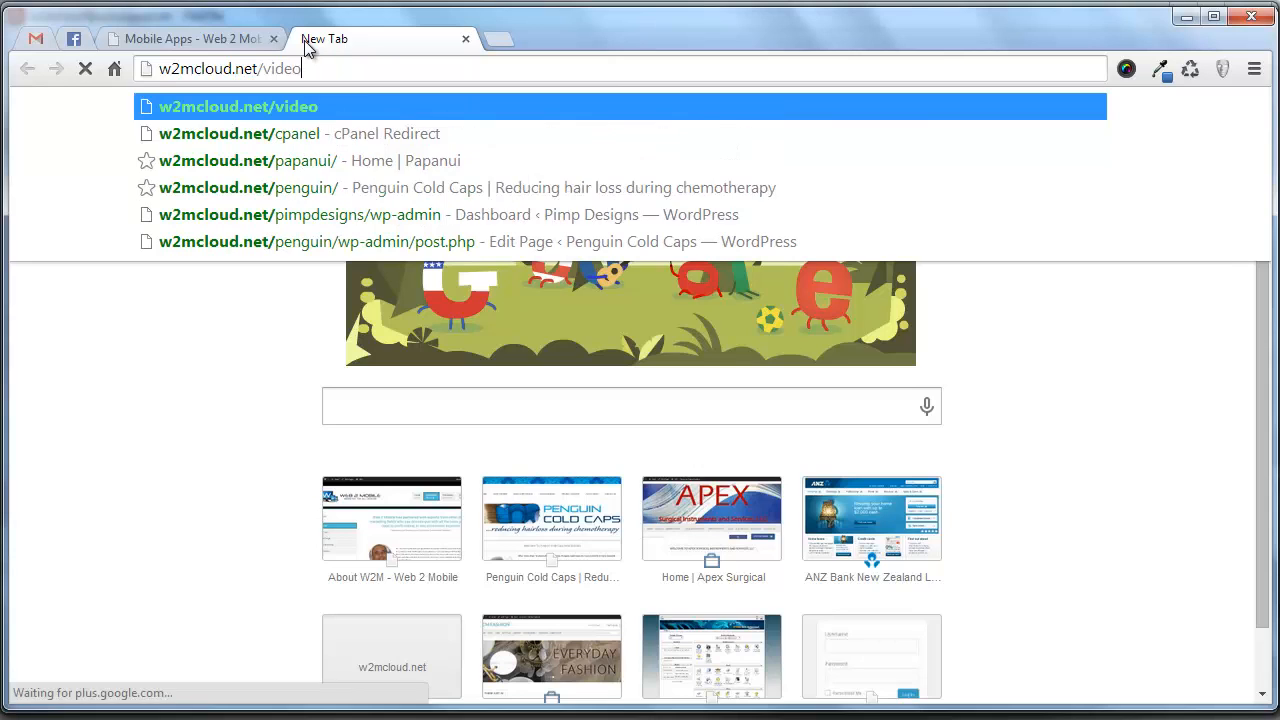
key("BackSpace")
key("BackSpace")
type("ut")
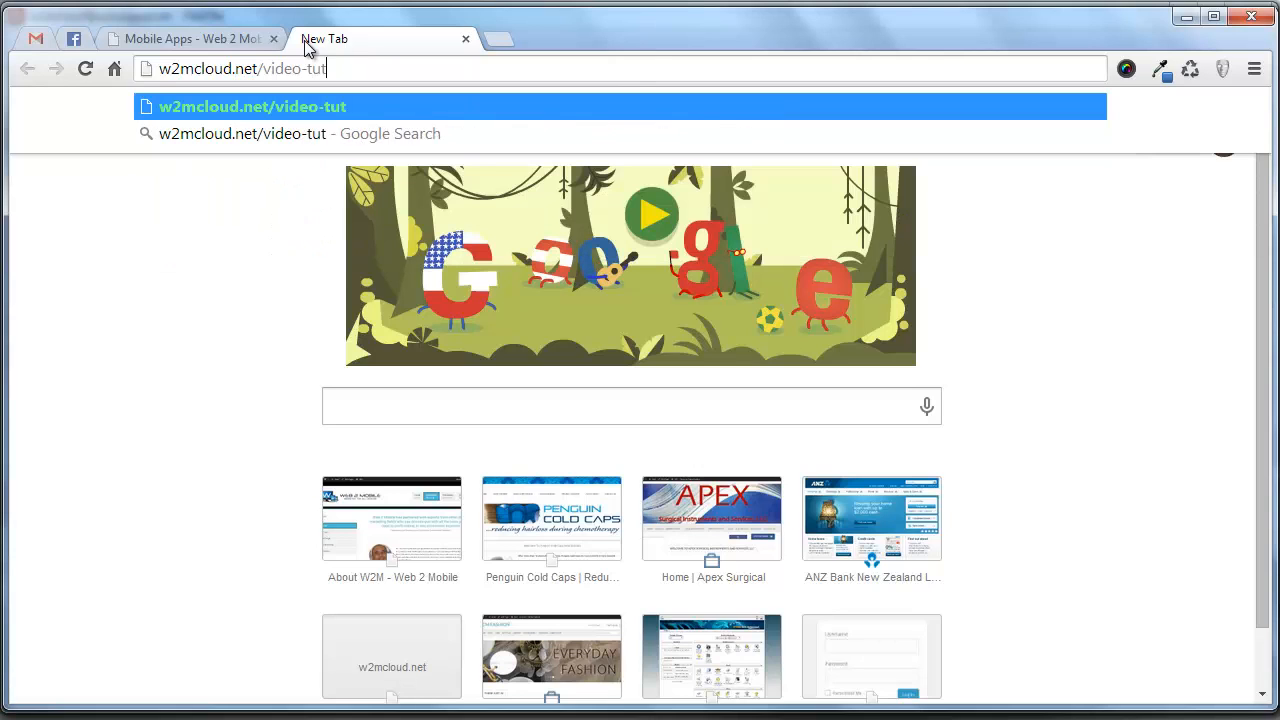
type("orials")
key("Return")
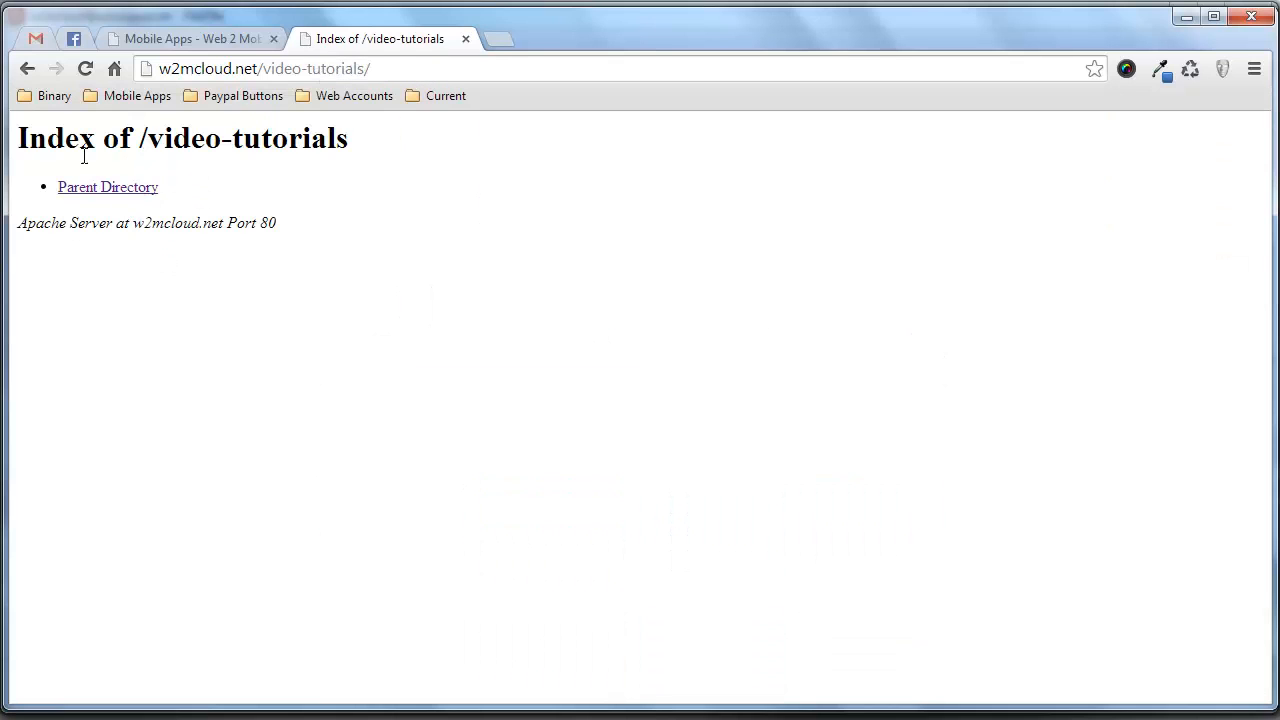
Switch back to FileZilla and create an empty file named index.html inside the remote video-tutorials folder.
left_click(430, 718)
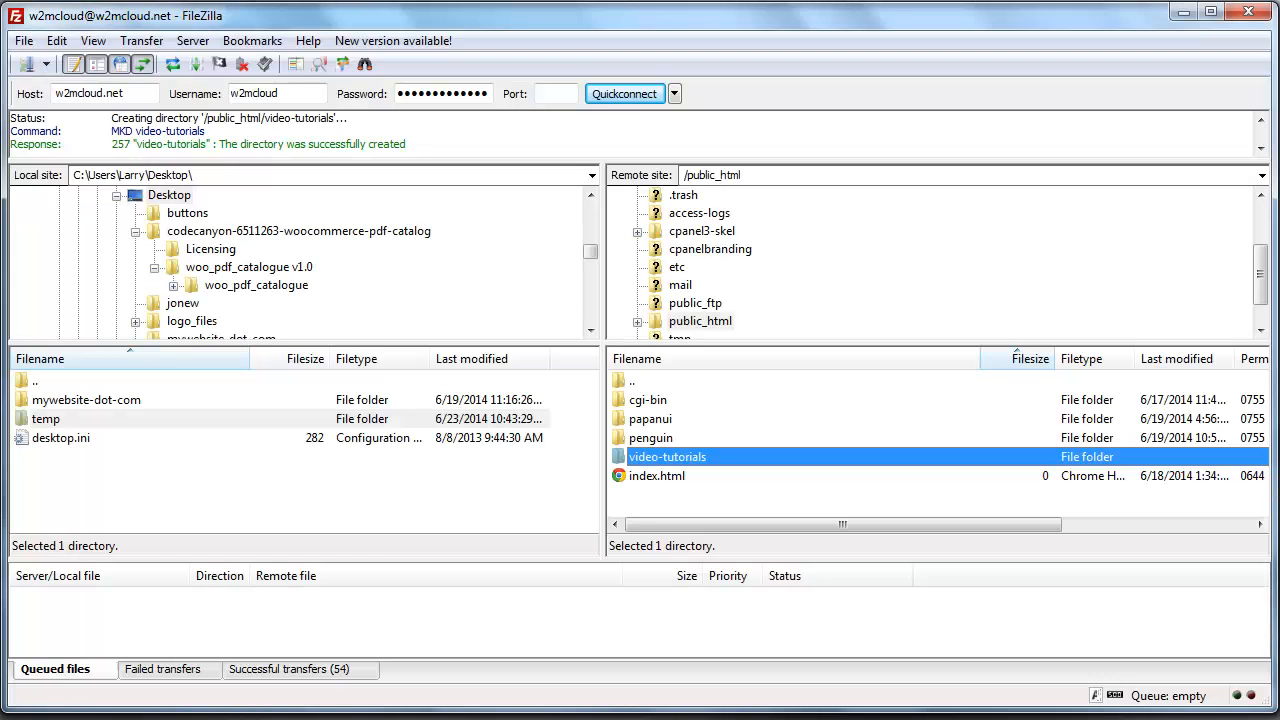
double_click(670, 459)
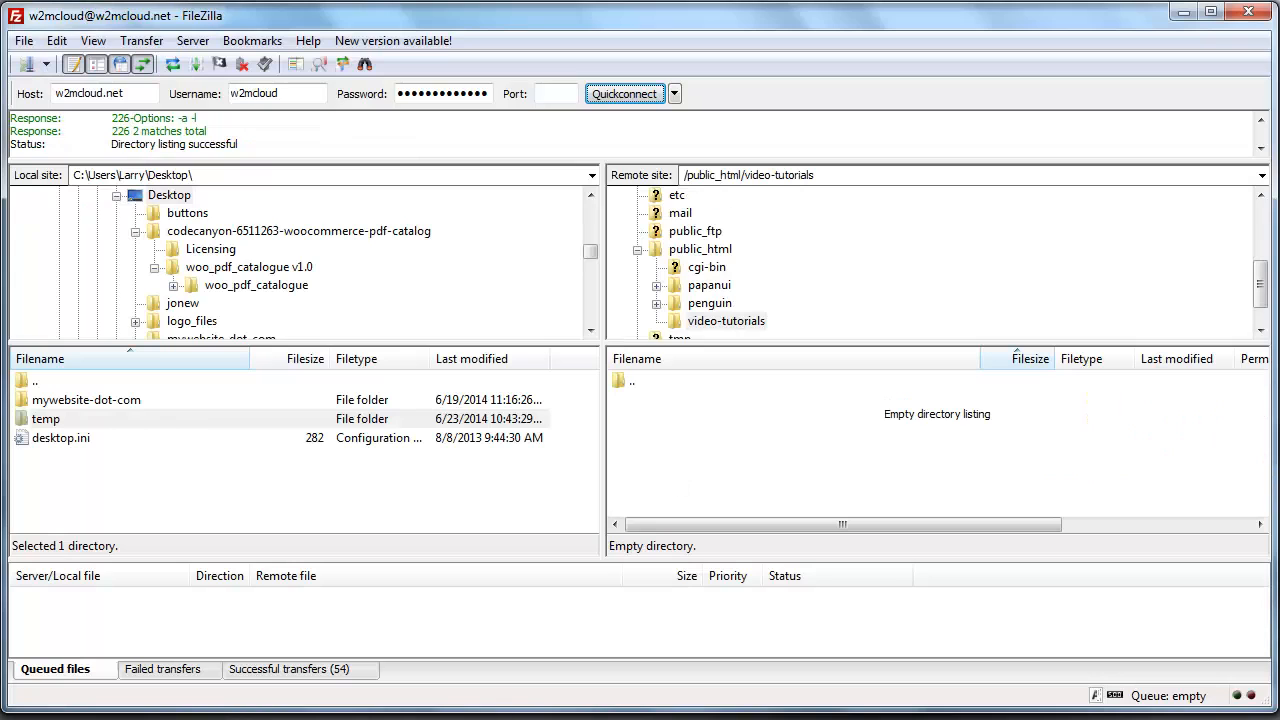
right_click(749, 448)
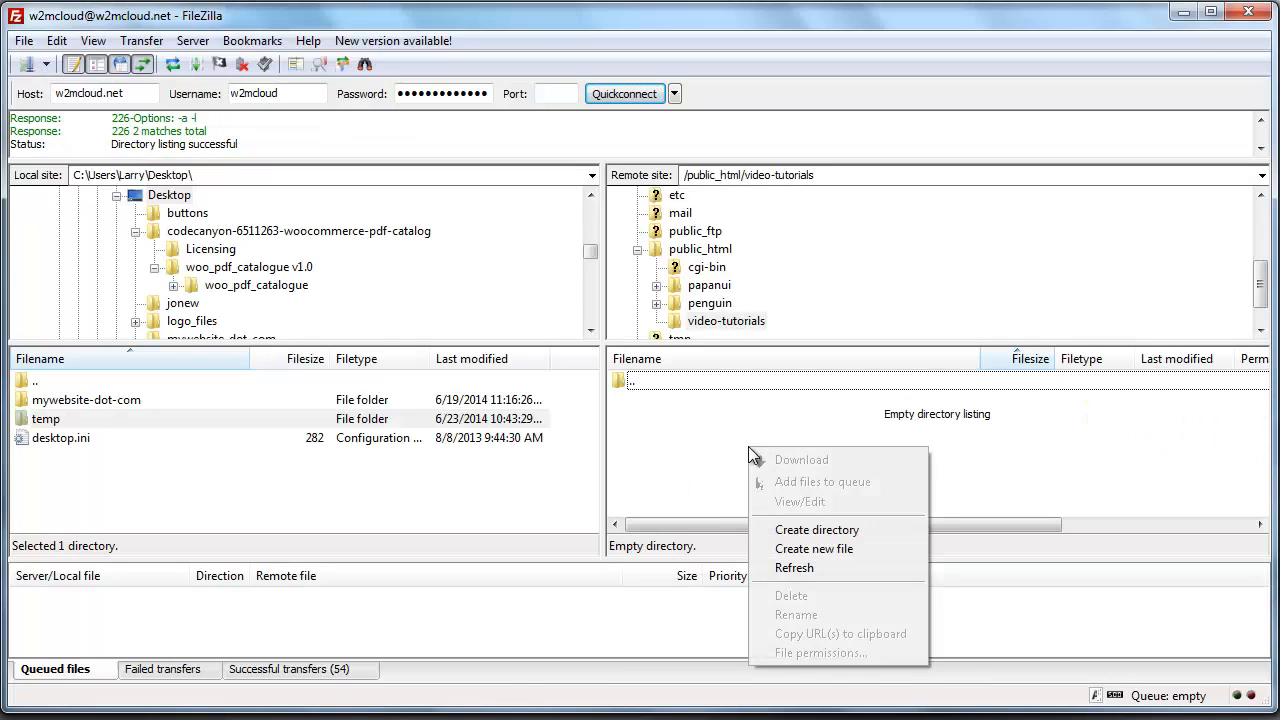
left_click(797, 556)
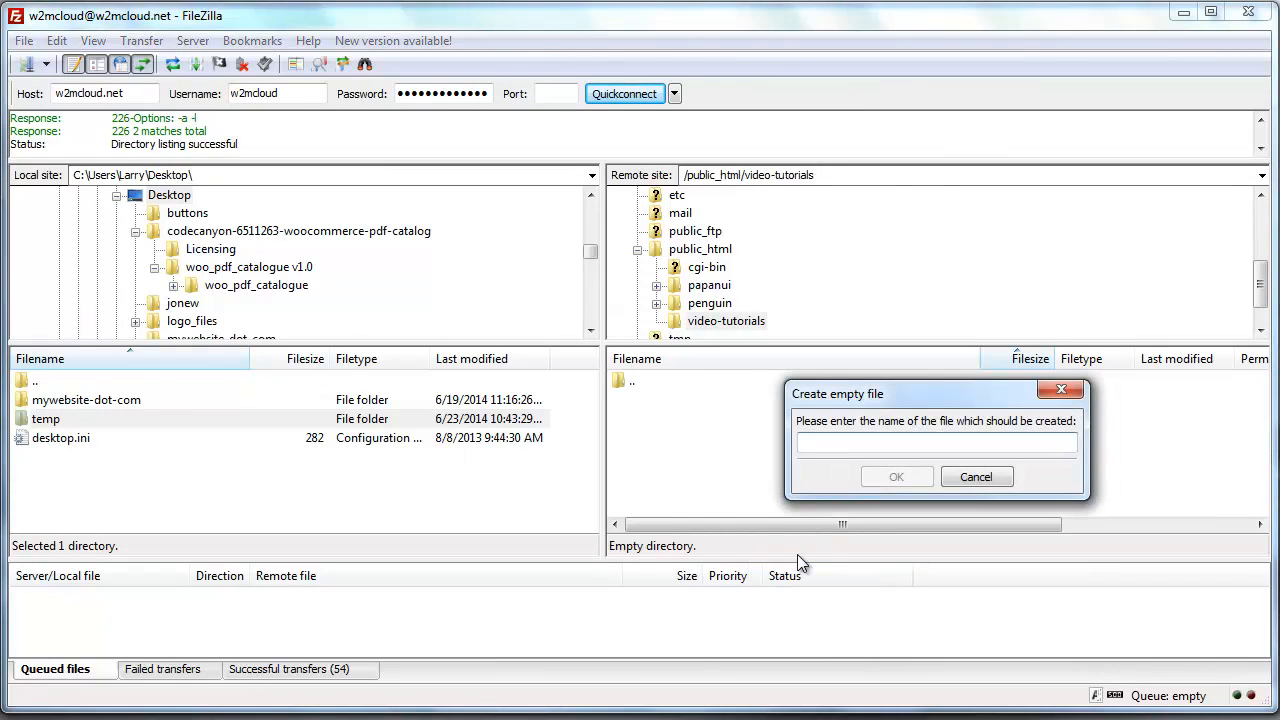
type("index.html")
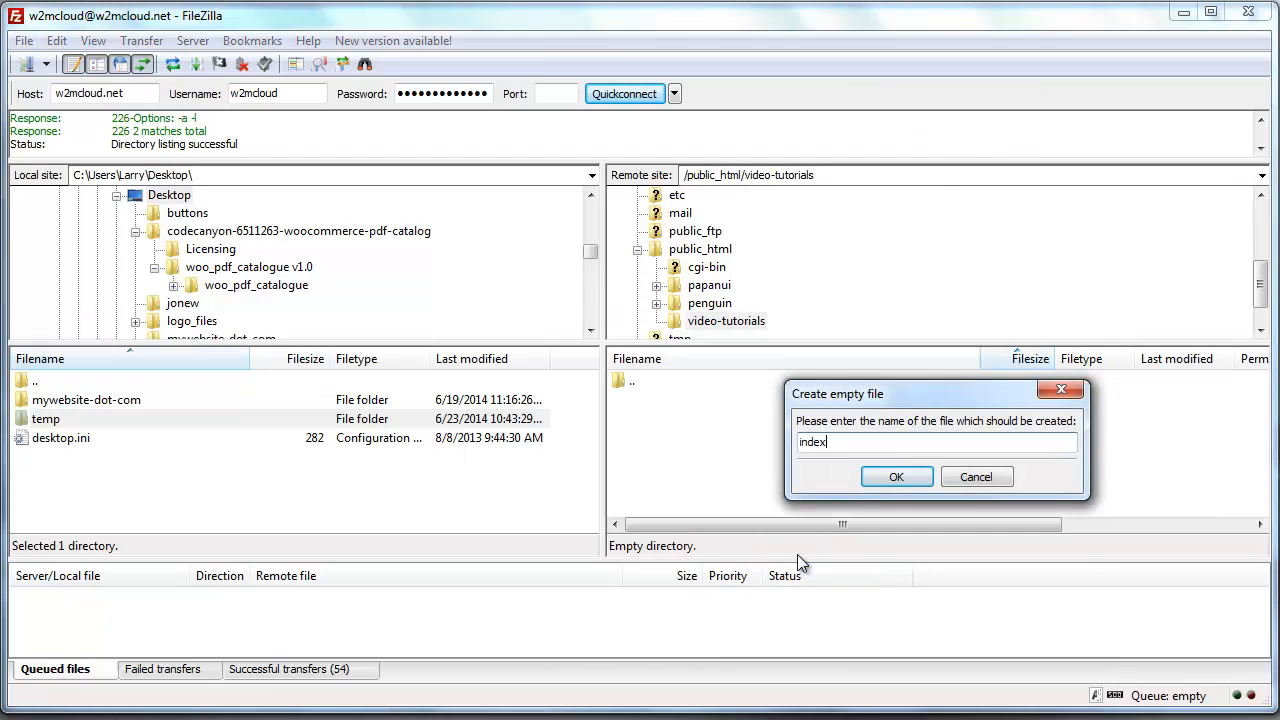
left_click(887, 479)
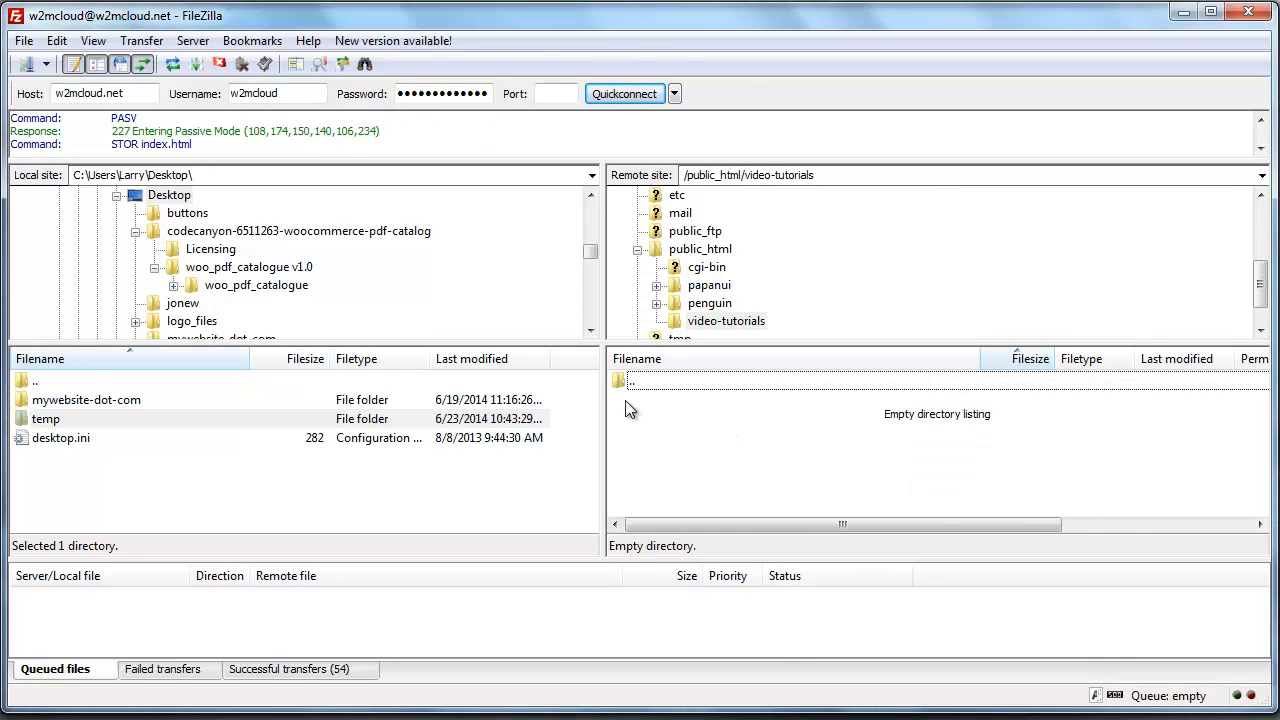
Open the index.html file in the remote video-tutorials folder for editing in Notepad++.
left_click(673, 399)
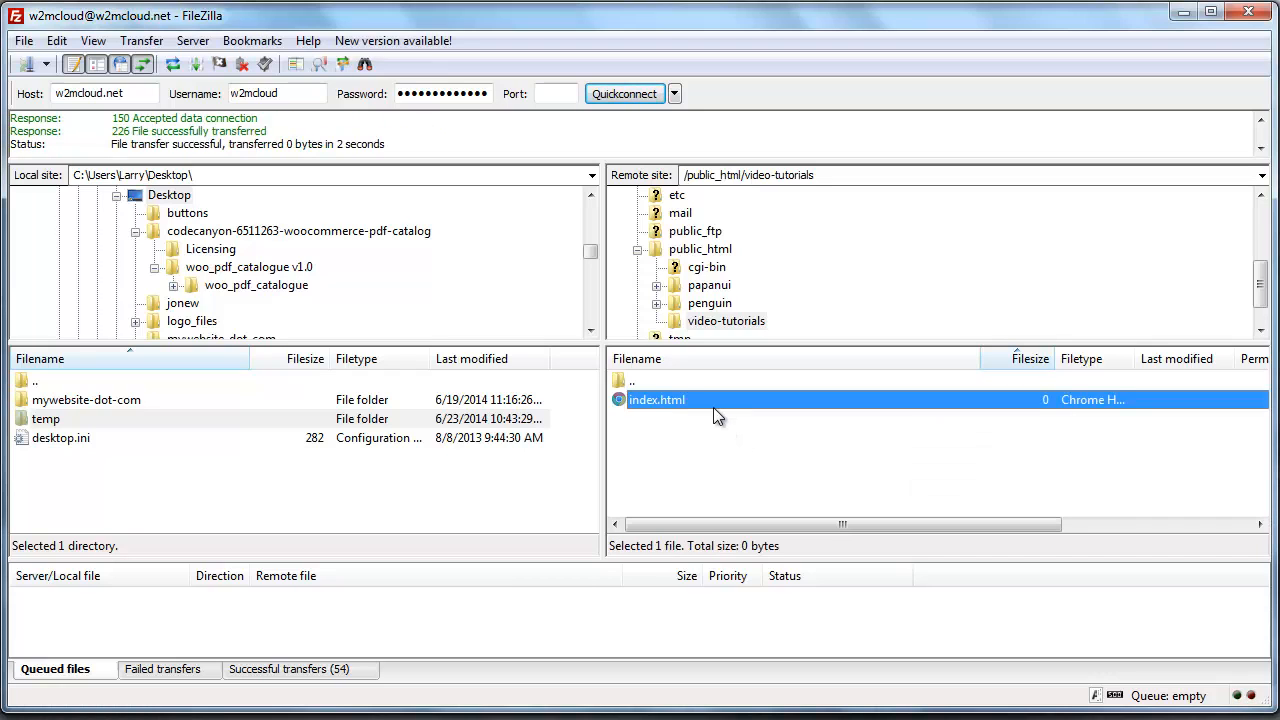
right_click(650, 400)
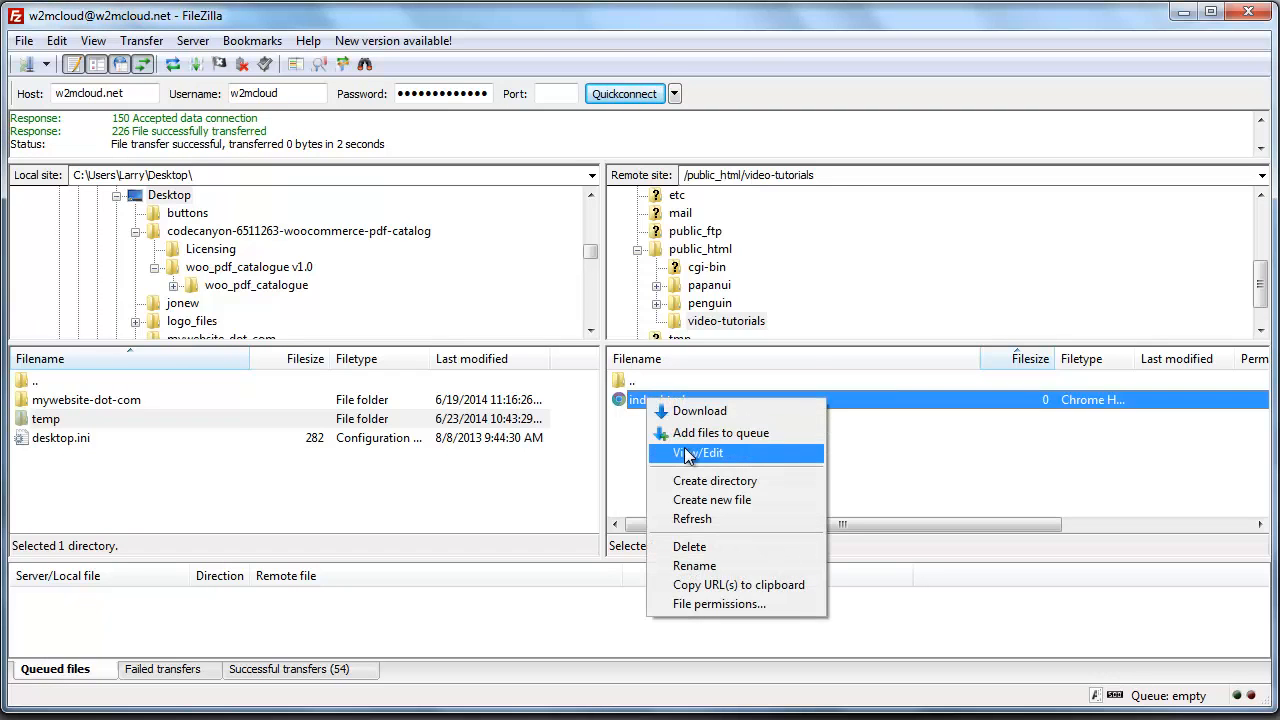
left_click(687, 452)
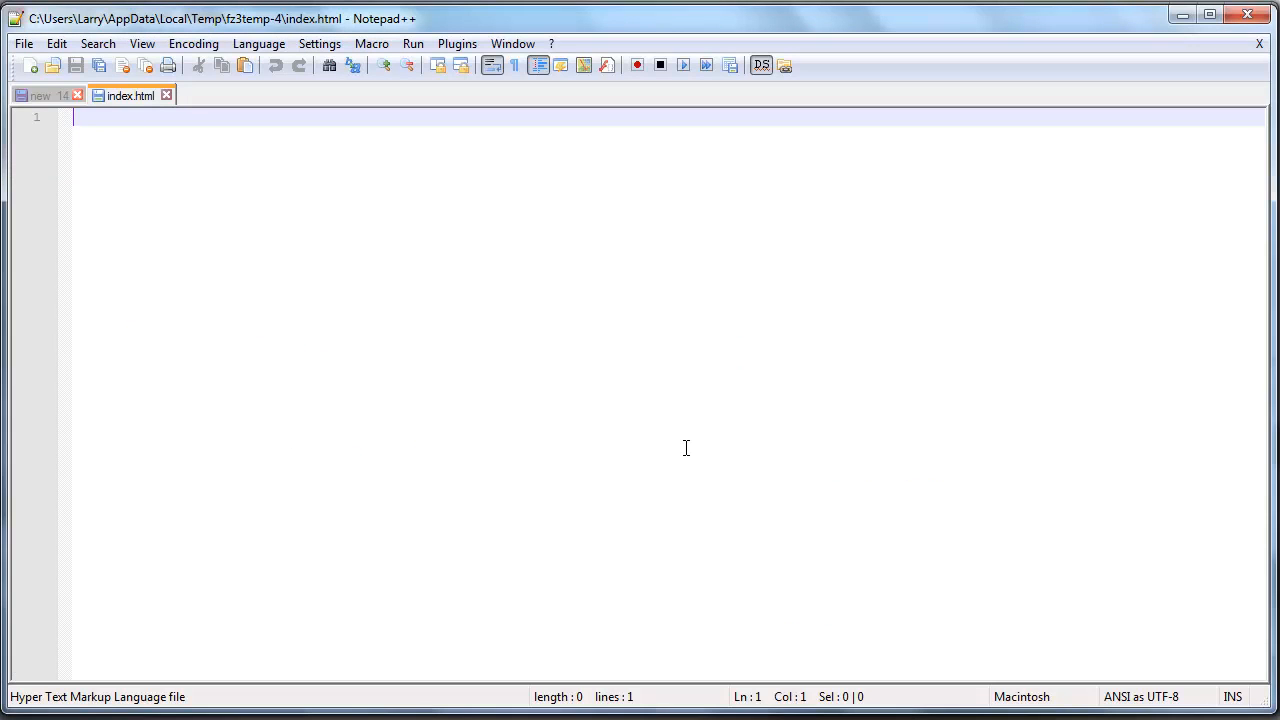
Write "This is a file on my server" in index.html, save it, and upload the changed file back to the server from FileZilla.
type("I")
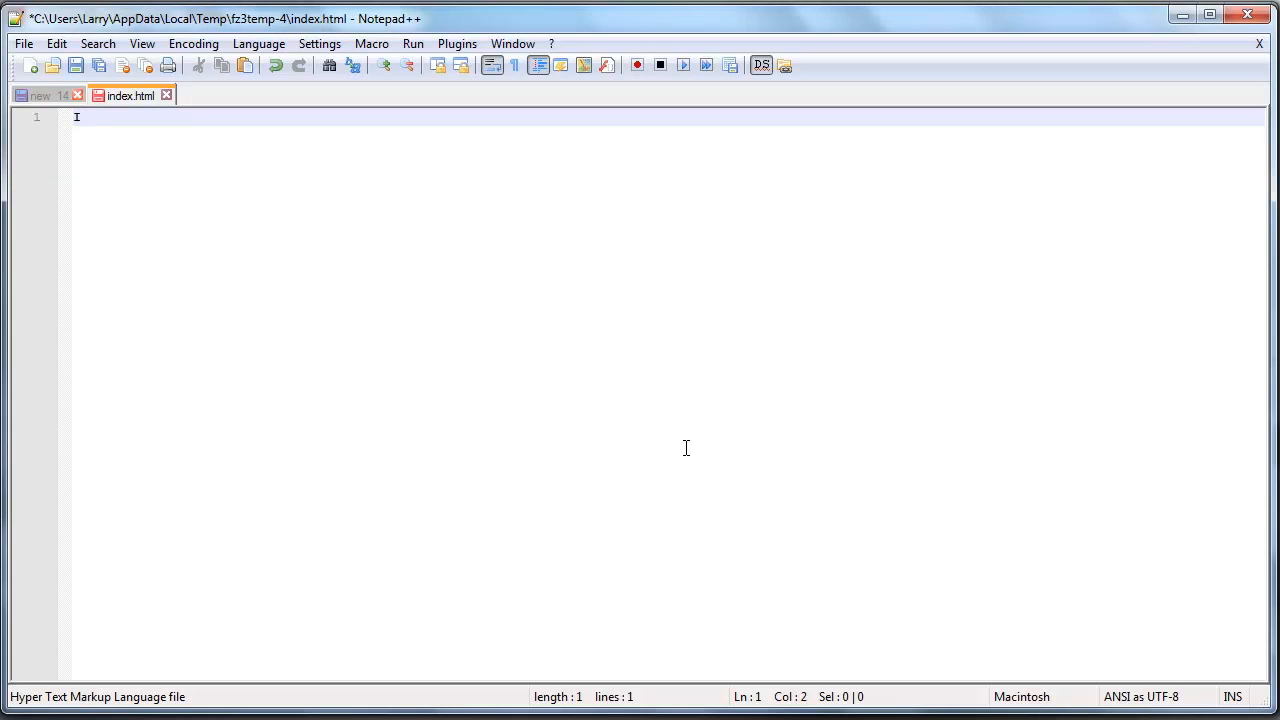
type("his is a ")
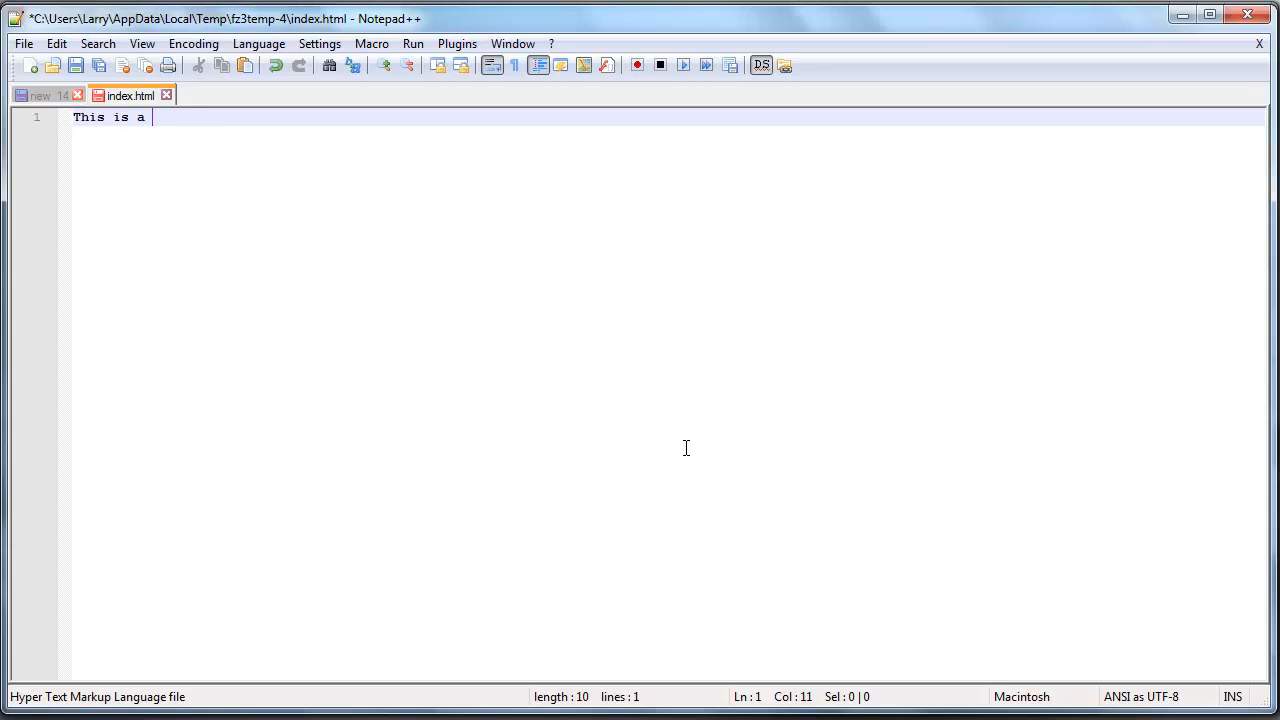
type("file on my server")
left_click(78, 66)
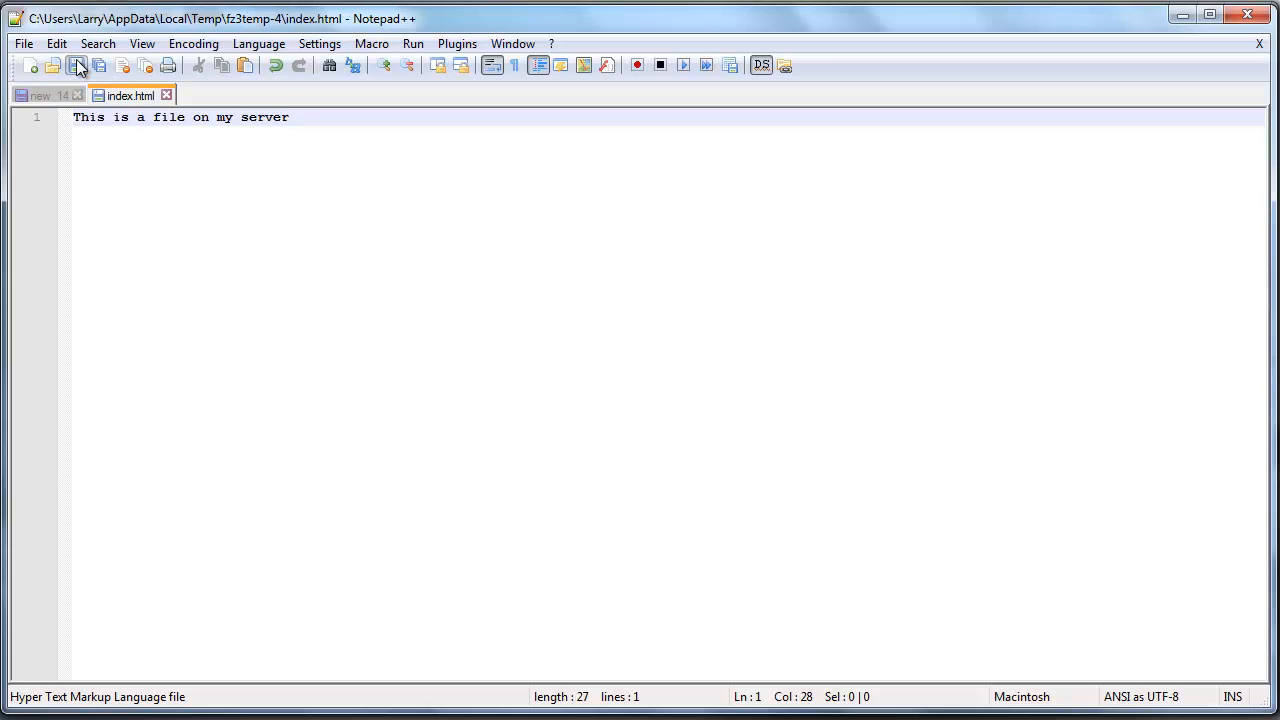
left_click(457, 640)
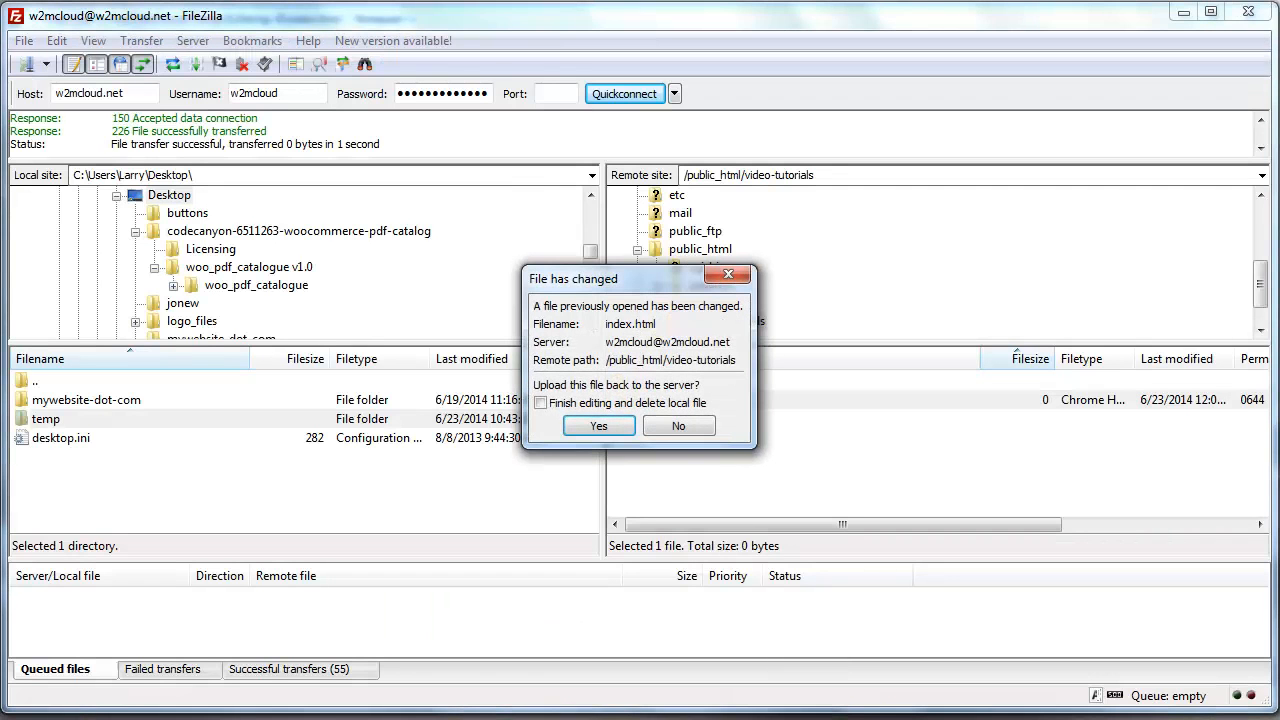
left_click(593, 428)
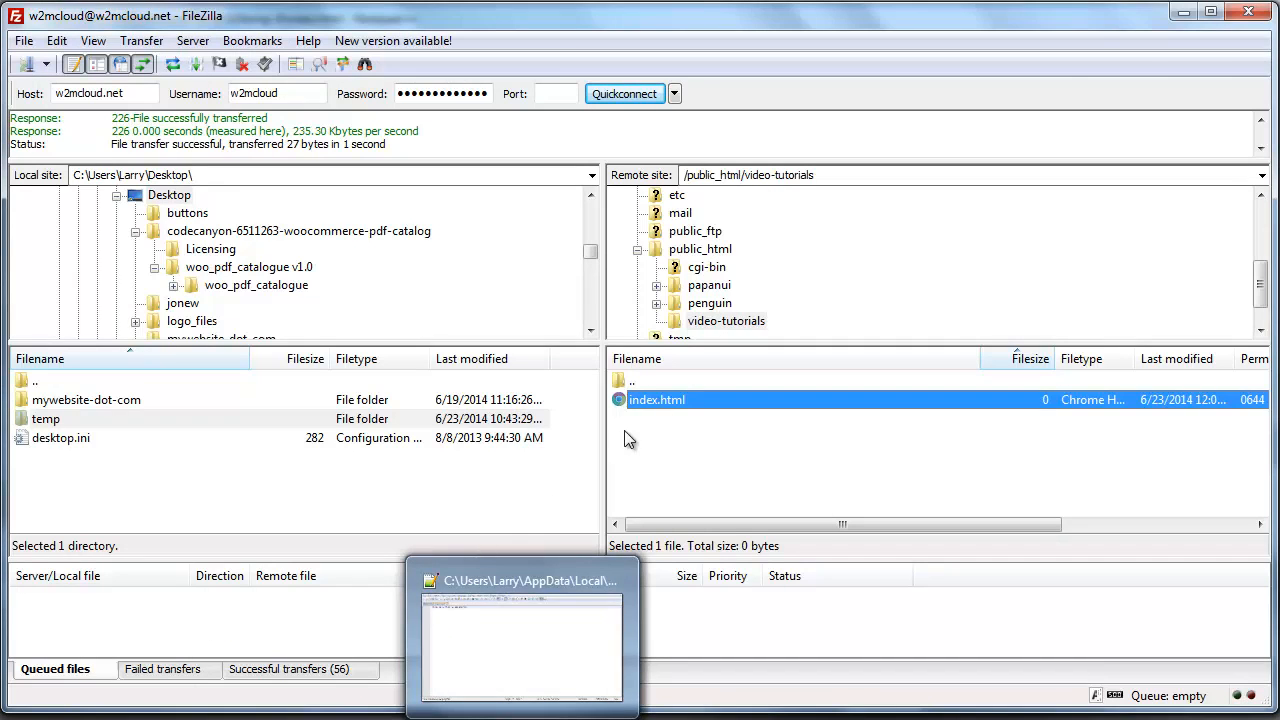
Switch to Chrome and reload w2mcloud.net/video-tutorials/ to check the text of the uploaded page.
key("alt+Tab")
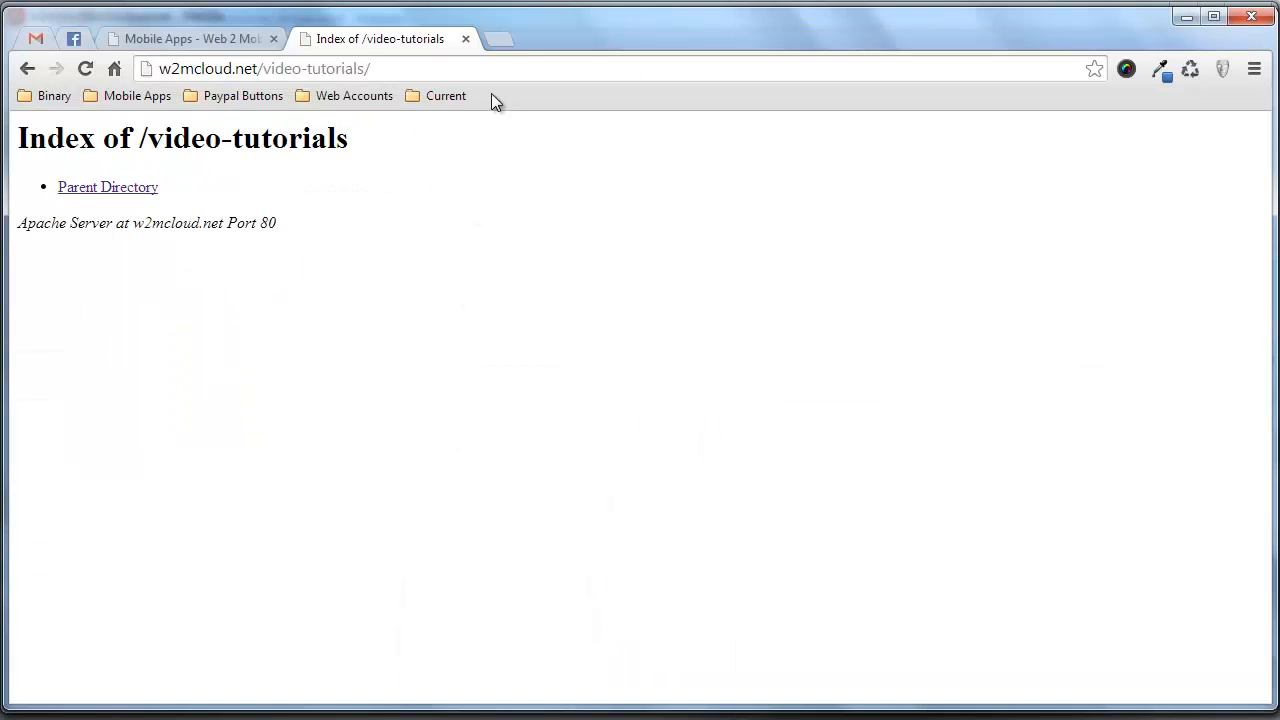
left_click(505, 68)
key("Return")
left_click_drag(166, 129, 18, 129)
left_click(203, 135)
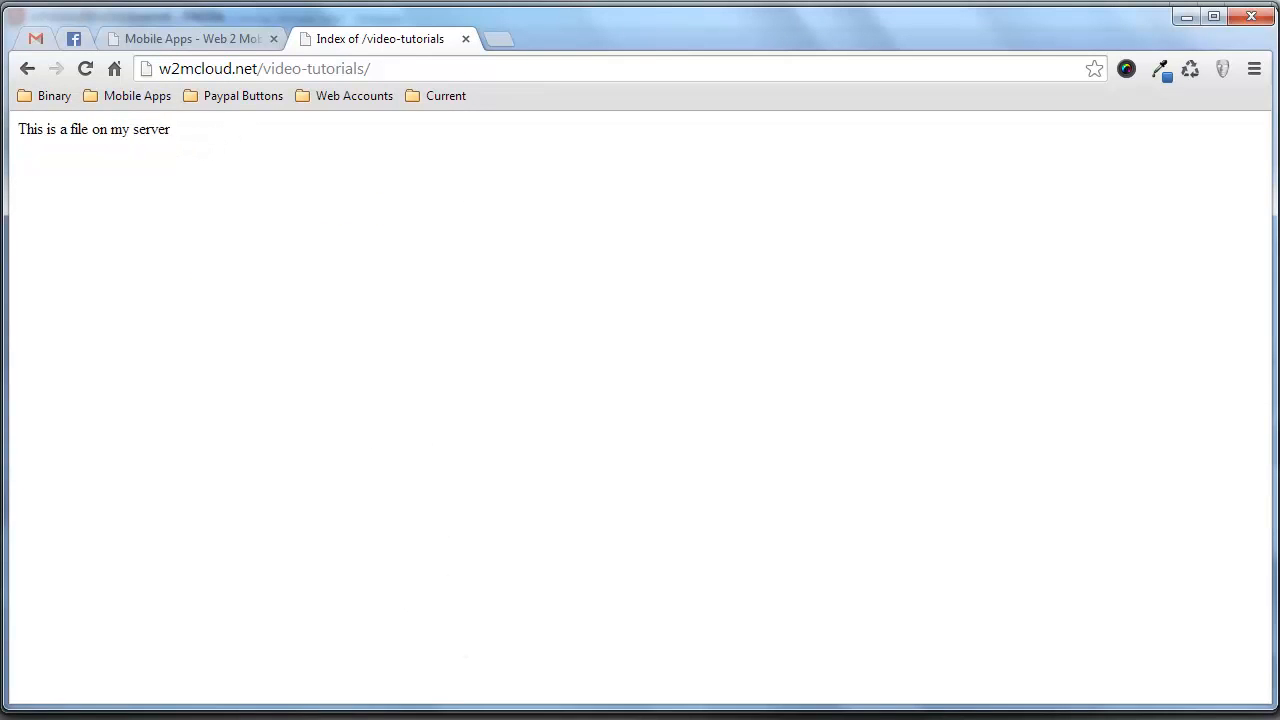
Switch back to FileZilla and delete index.html from the remote video-tutorials folder.
left_click(470, 718)
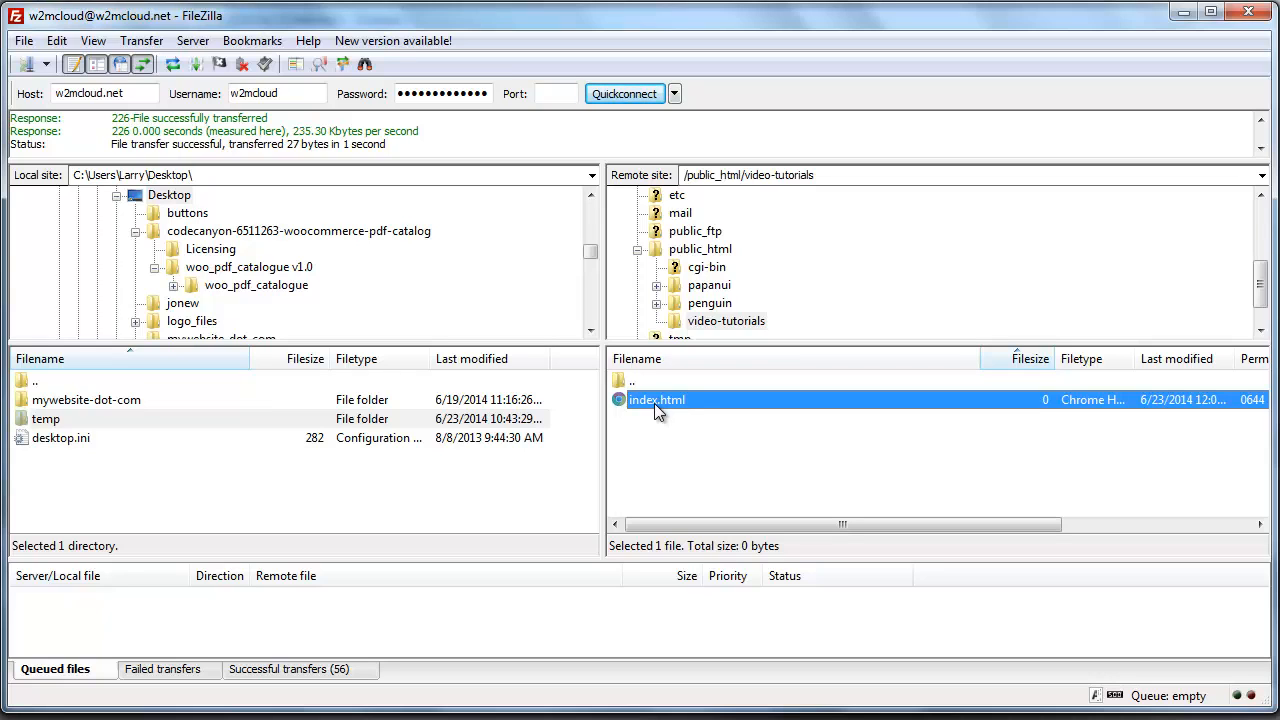
key("Delete")
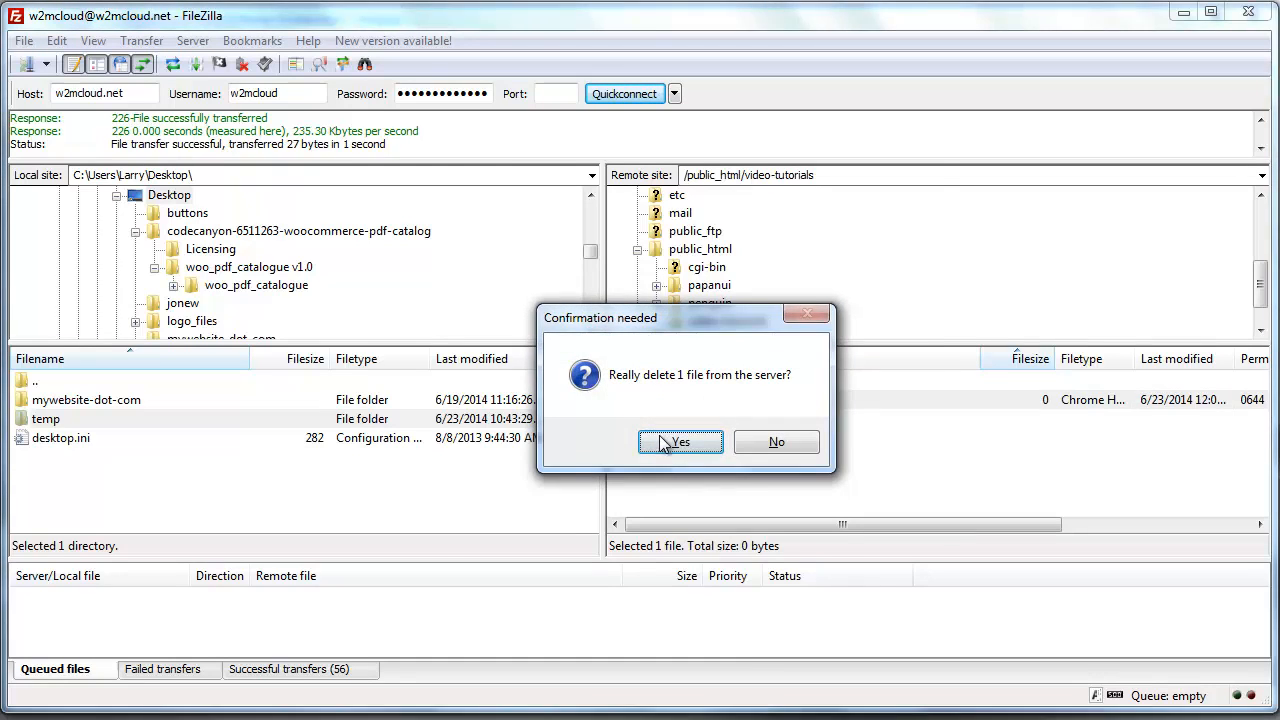
left_click(674, 440)
Create an empty file named dummy.txt in the remote video-tutorials folder.
right_click(710, 441)
left_click(758, 544)
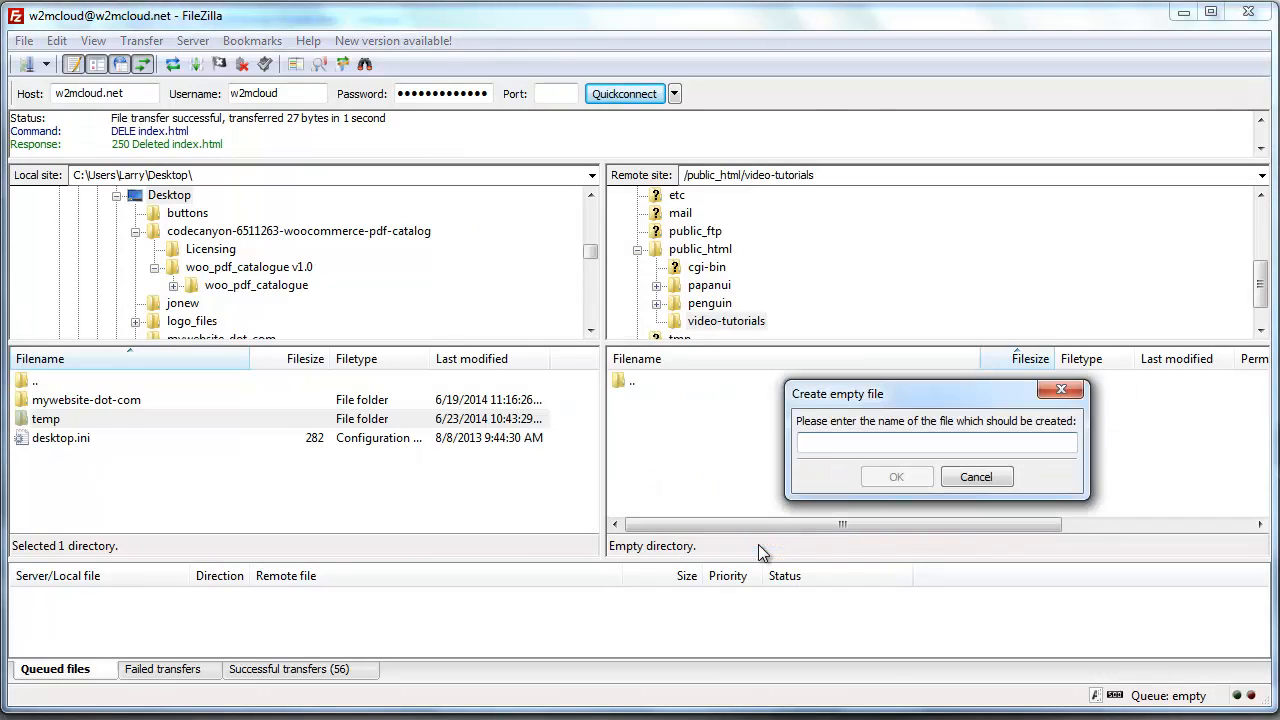
type("dummy")
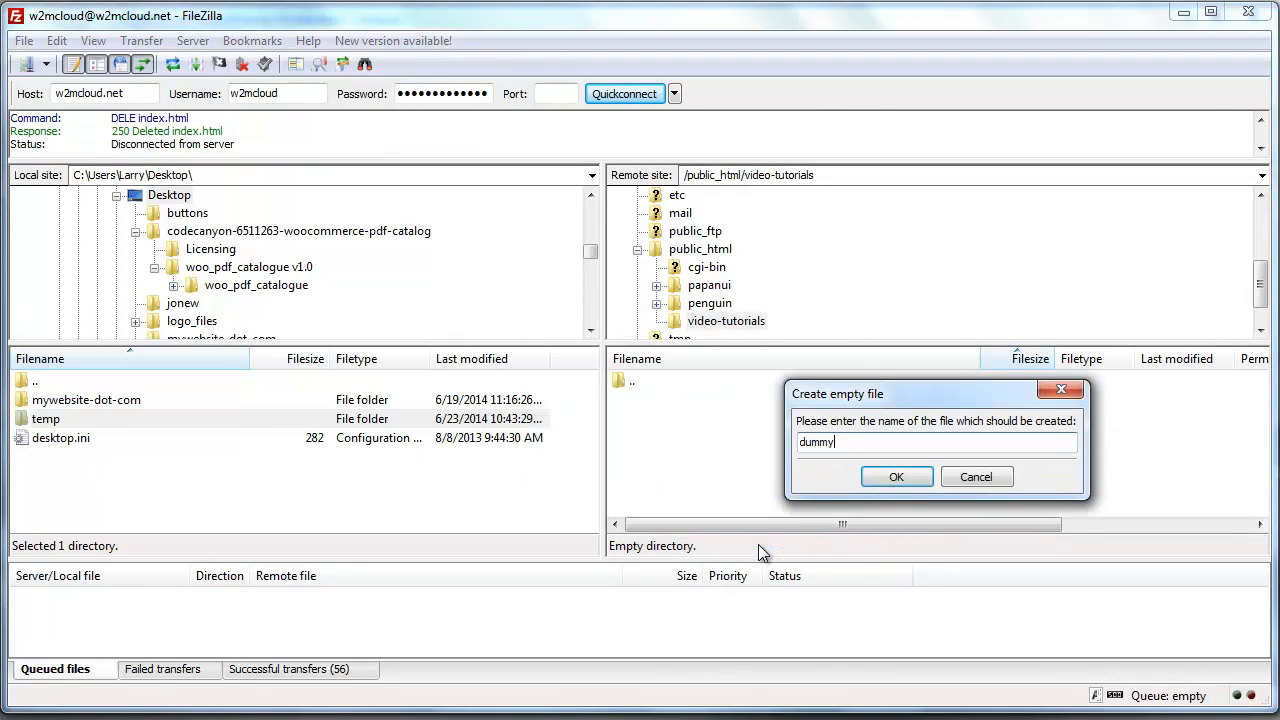
type(".txt")
key("Return")
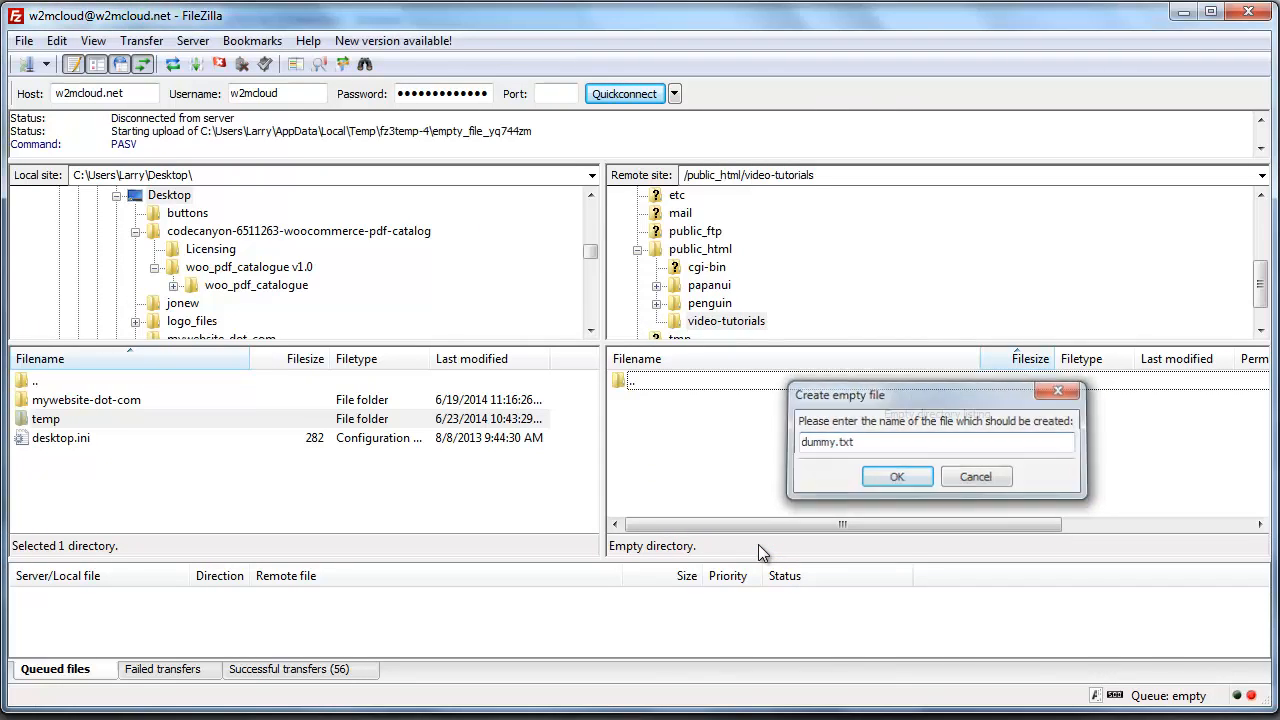
Create a directory named dummyfolder inside the remote video-tutorials folder.
right_click(831, 450)
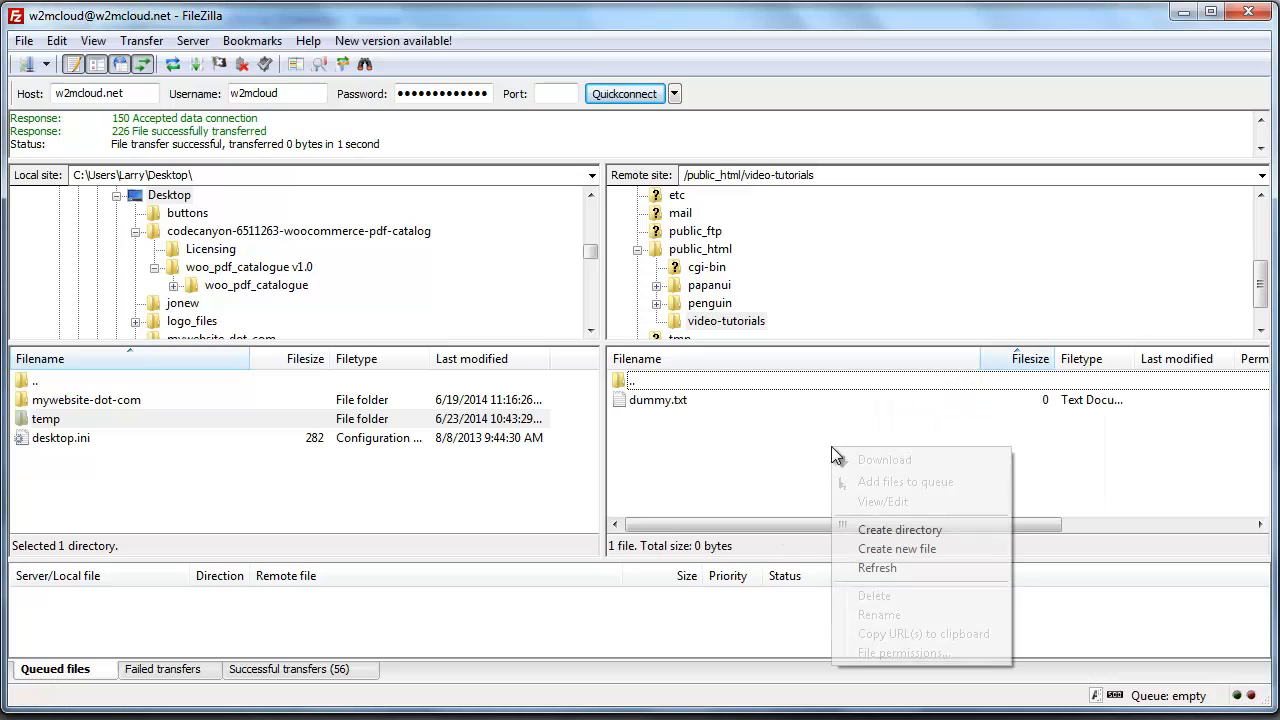
left_click(891, 536)
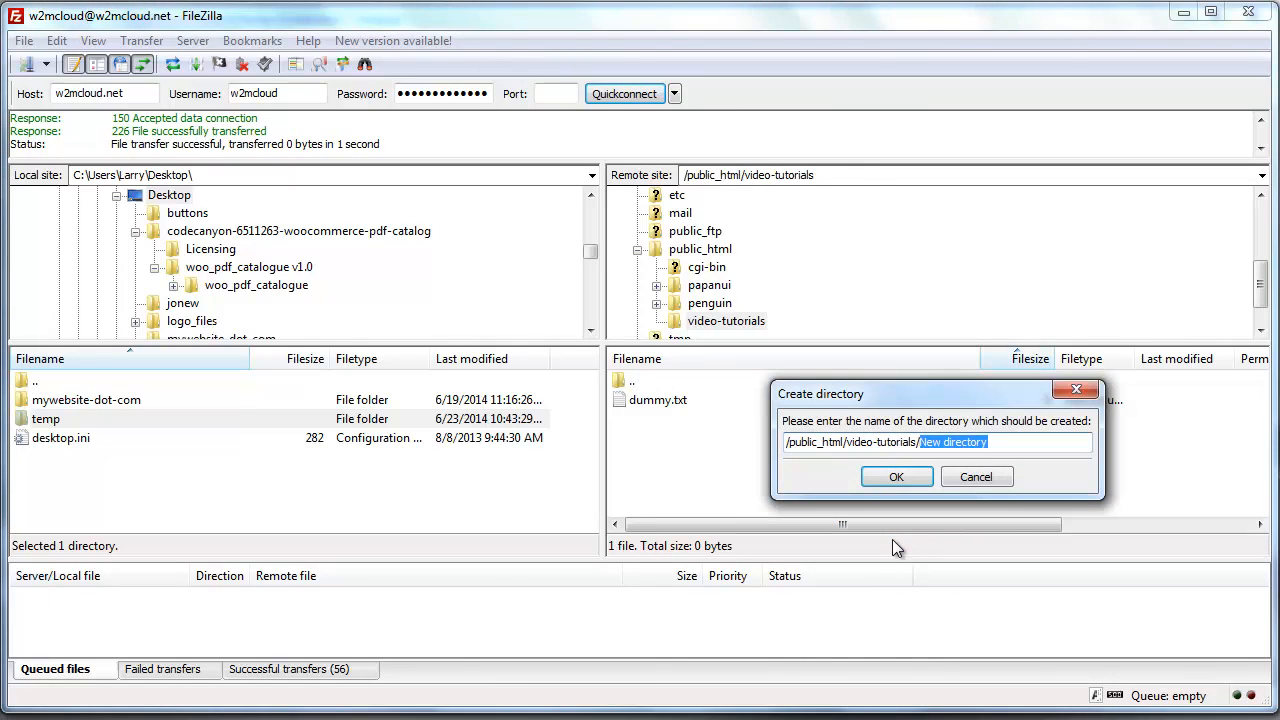
type("dummy")
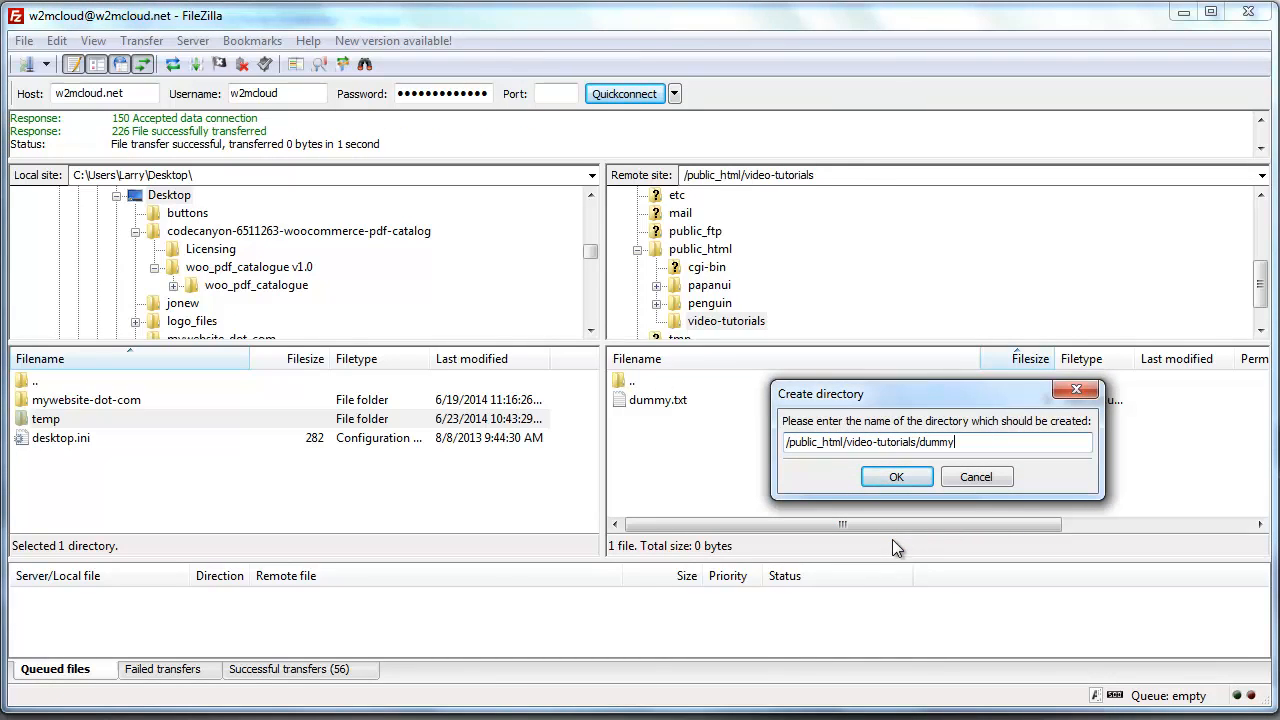
type("folder")
key("Return")
Open the remote dummyfolder and create an empty file named another-file.txt in it.
double_click(692, 399)
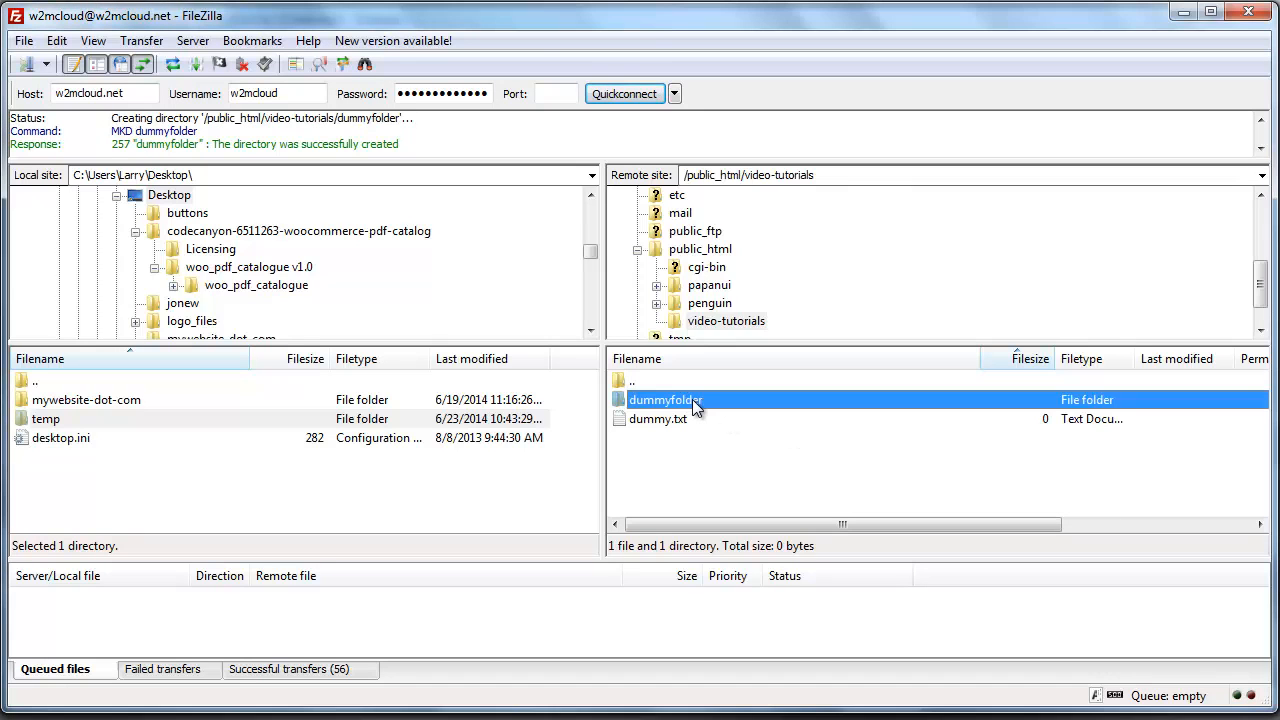
right_click(761, 433)
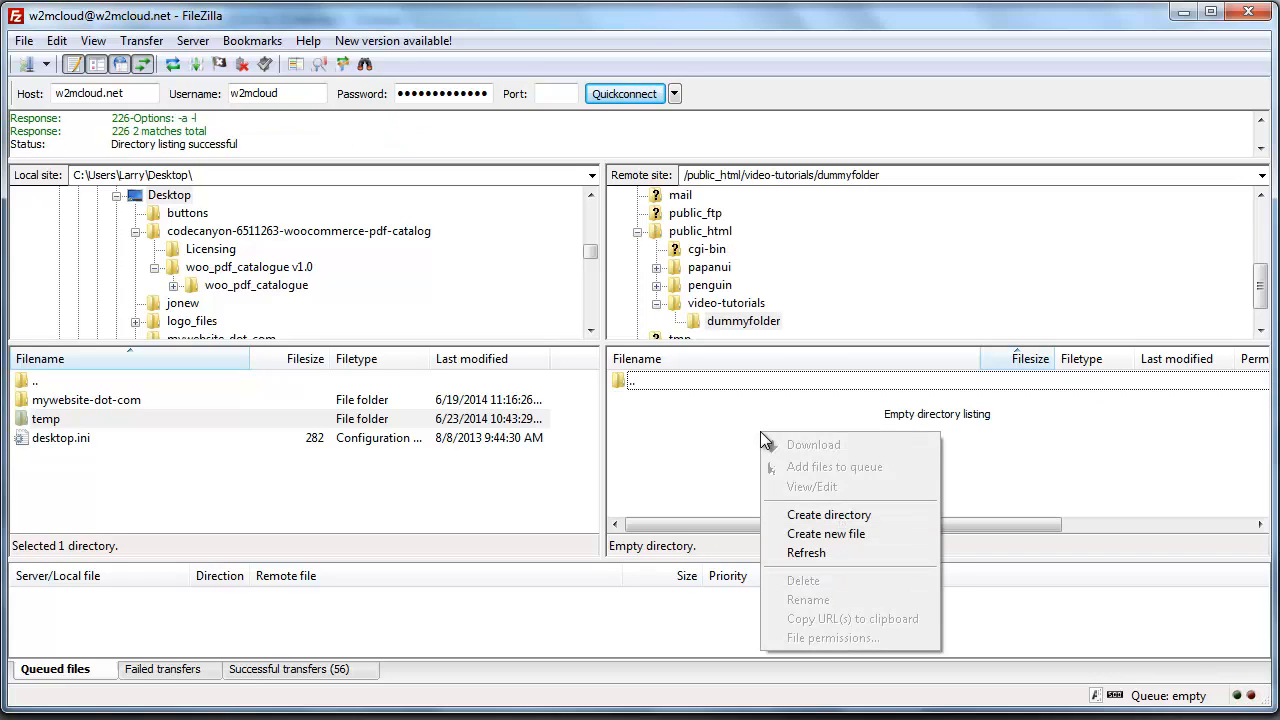
left_click(821, 536)
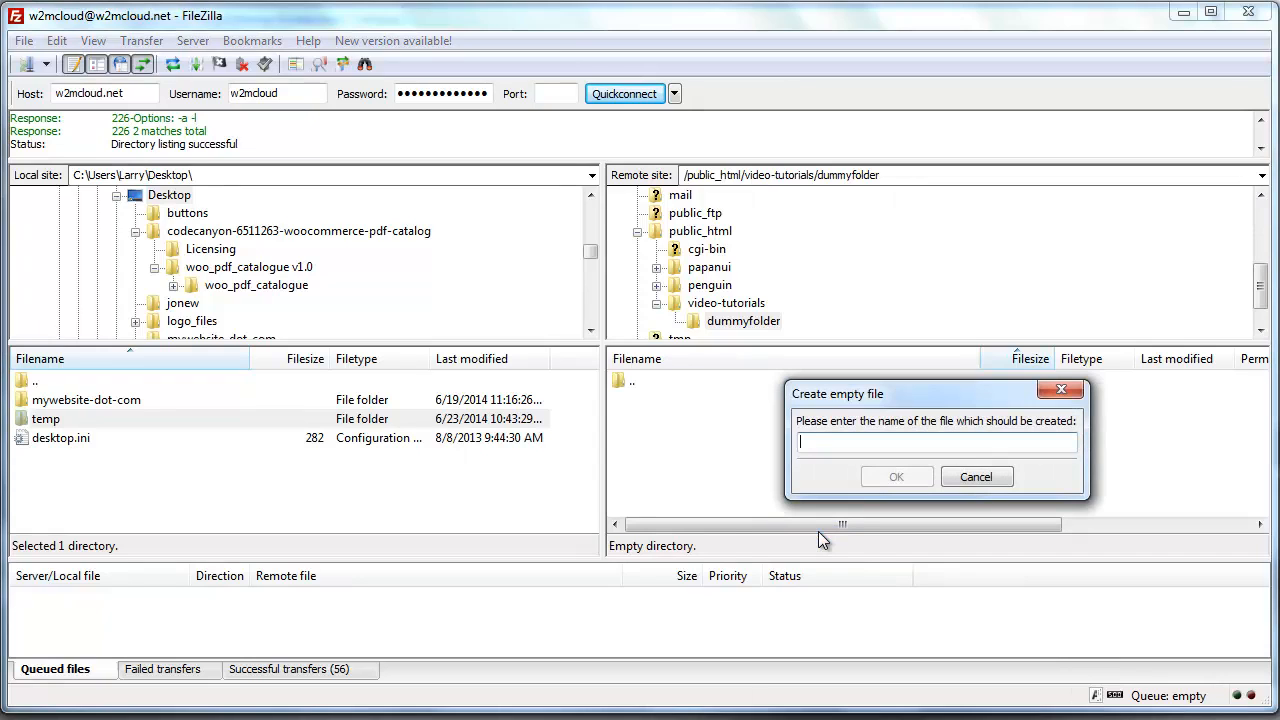
type("another")
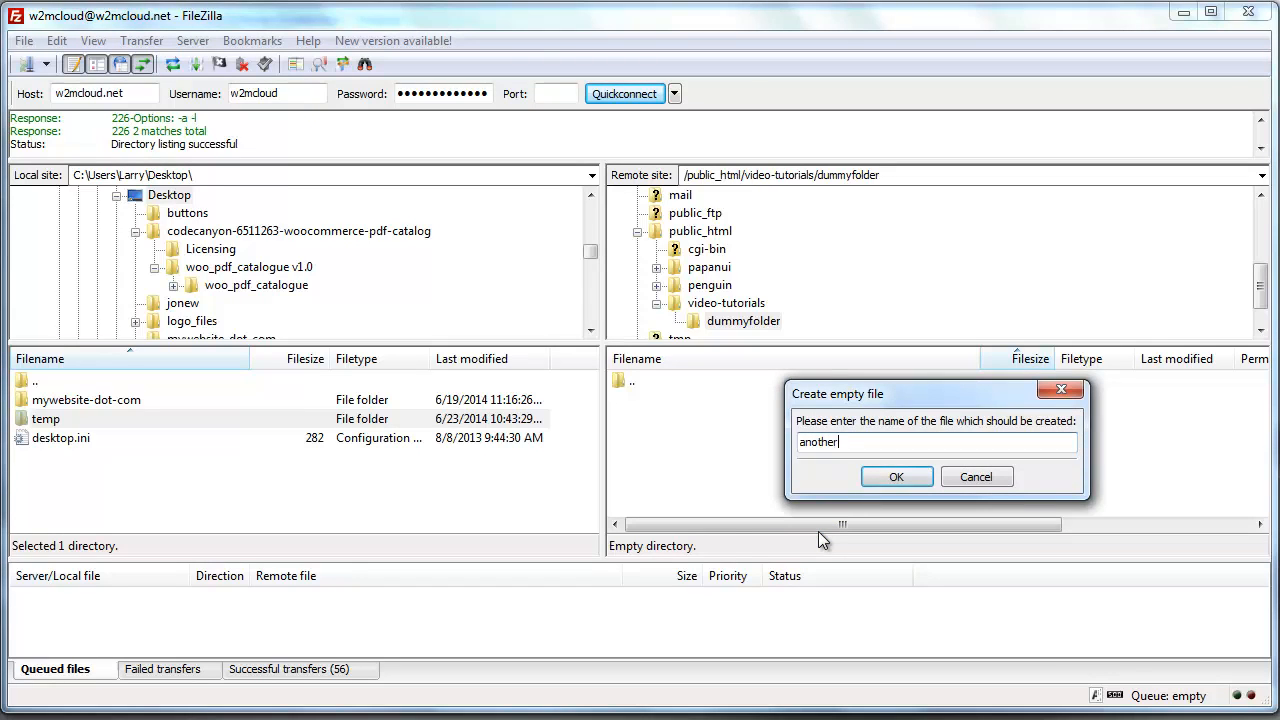
type("-file.txt")
left_click(888, 481)
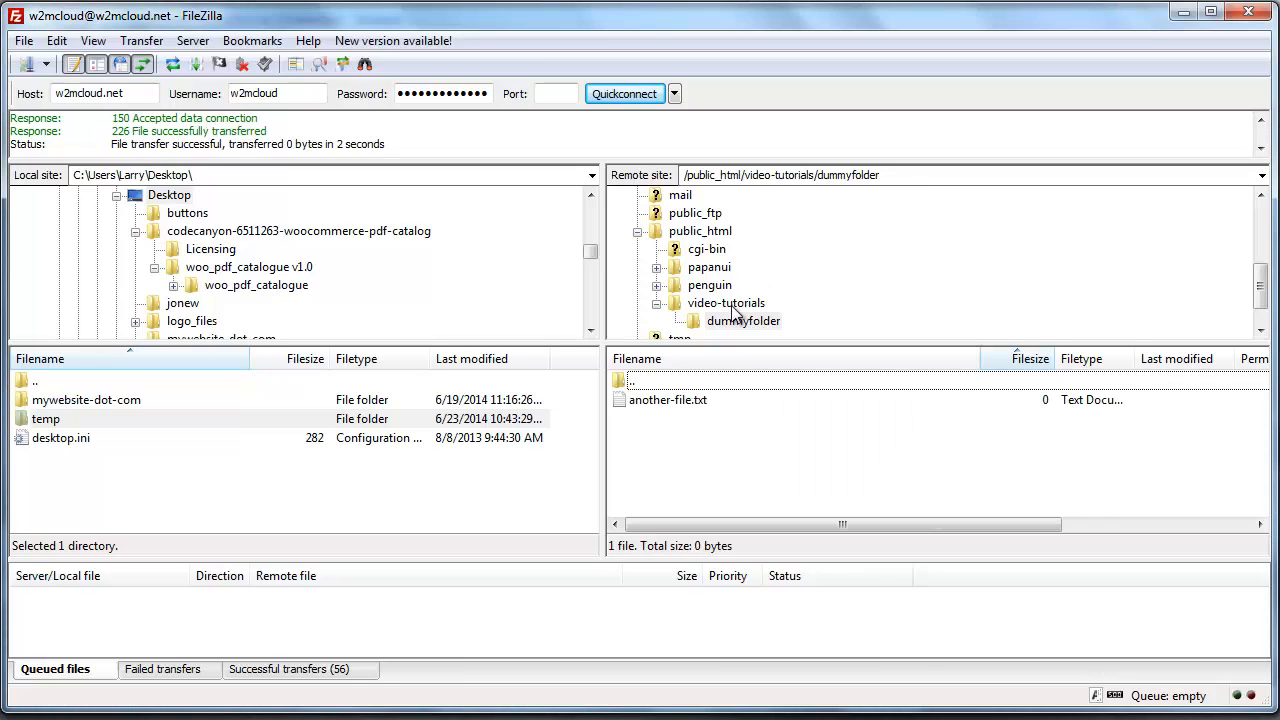
Return to the remote video-tutorials folder and look over its dummyfolder and dummy.txt entries.
left_click(731, 304)
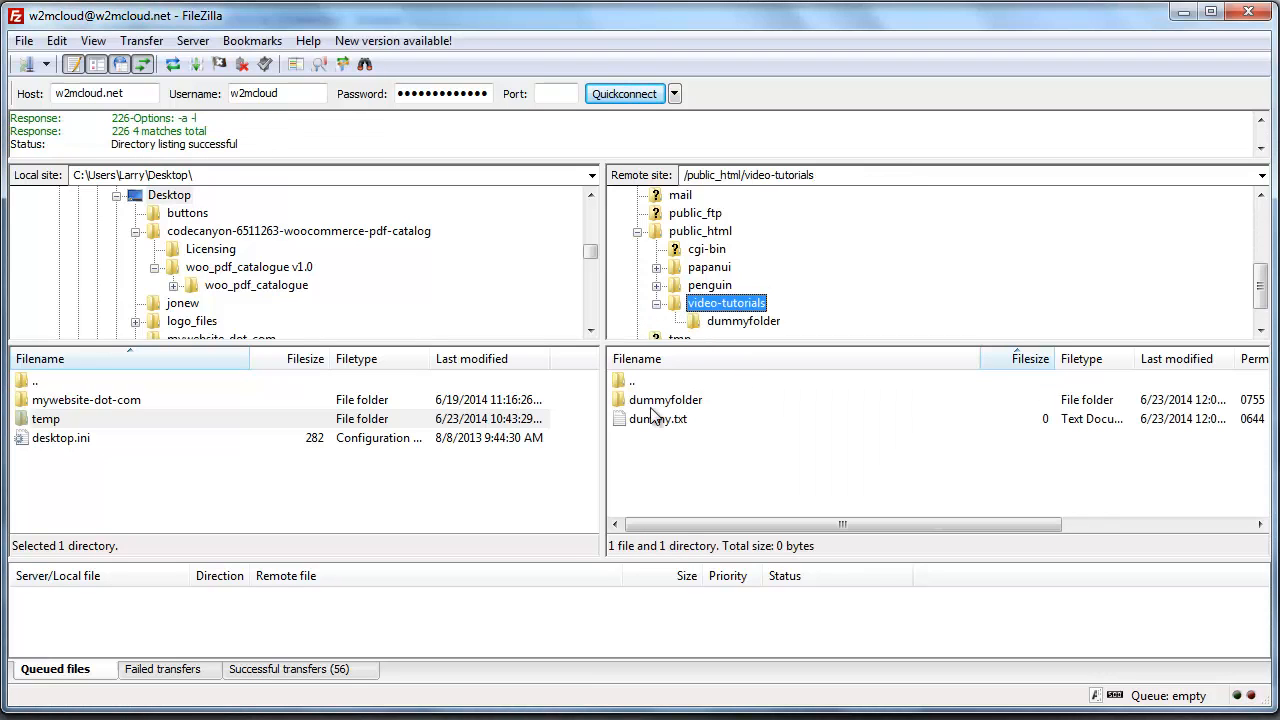
left_click(655, 402)
left_click(656, 421)
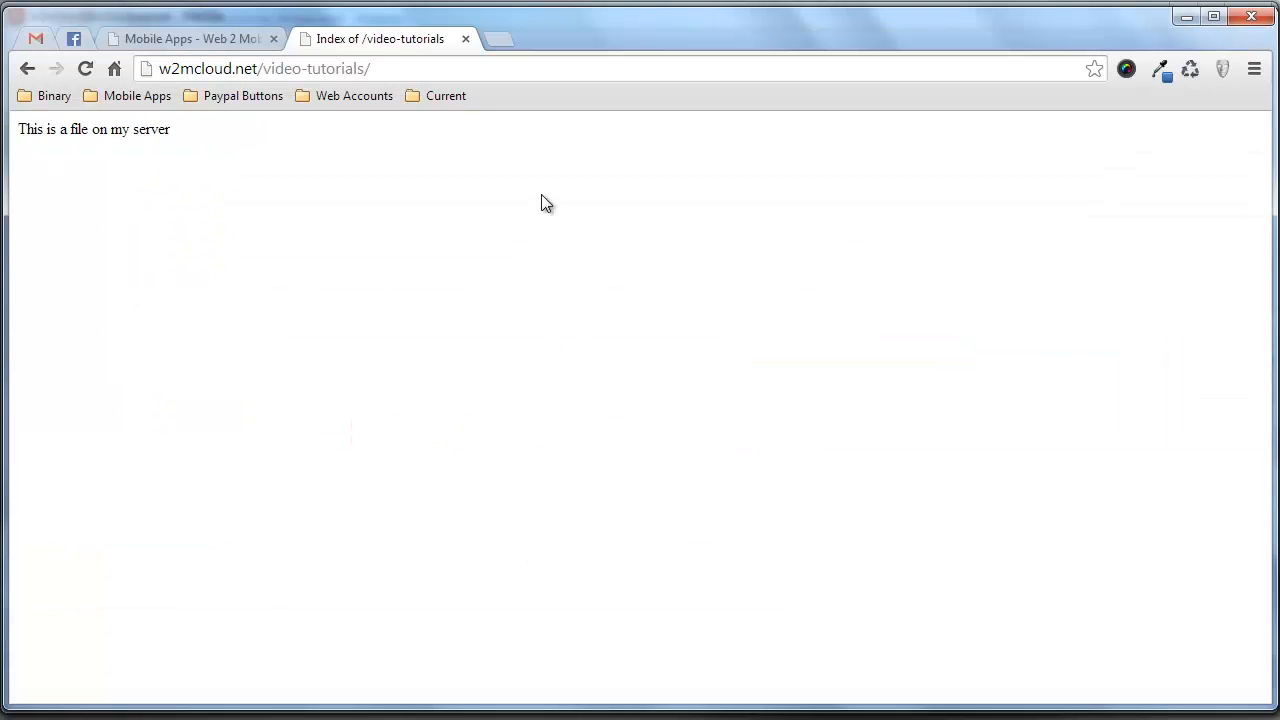
Switch to Chrome, reload the video-tutorials page, and view another-file.txt inside dummyfolder.
right_click(541, 196)
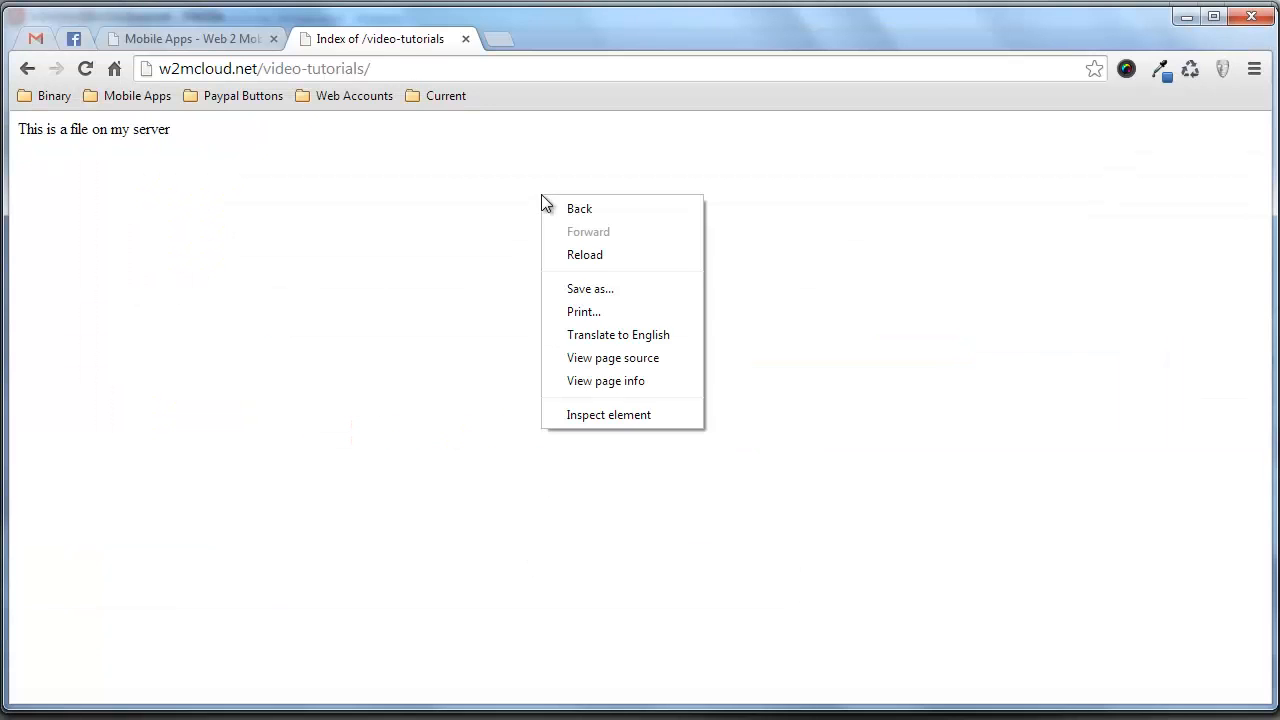
left_click(568, 258)
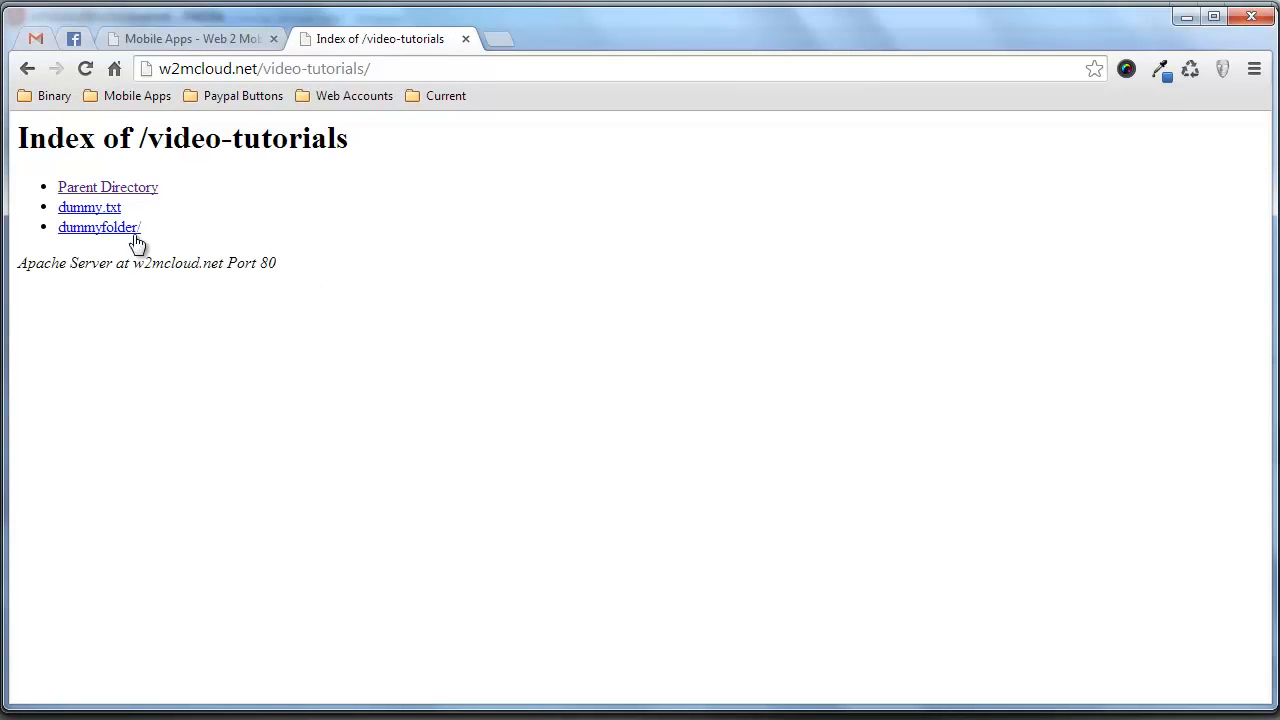
left_click(106, 228)
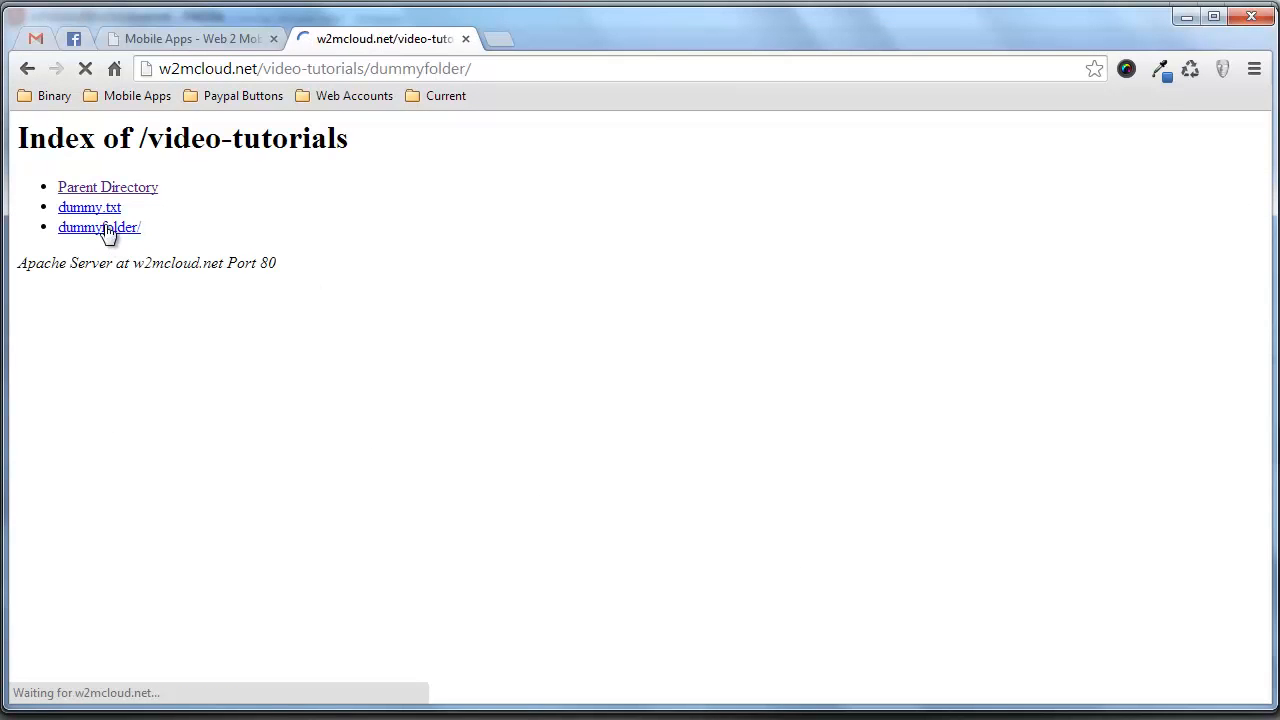
left_click(108, 208)
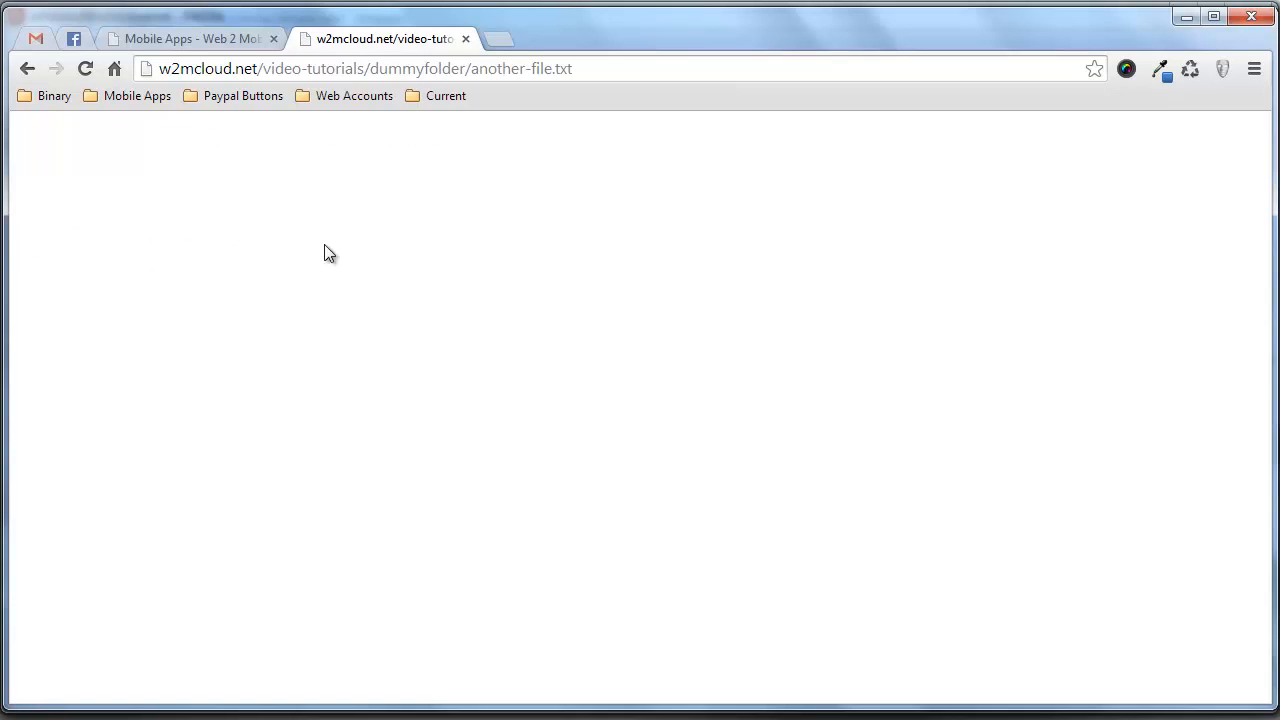
Go back from another-file.txt through the parent directories to w2mcloud.net and highlight the site's address.
left_click(27, 69)
left_click(134, 188)
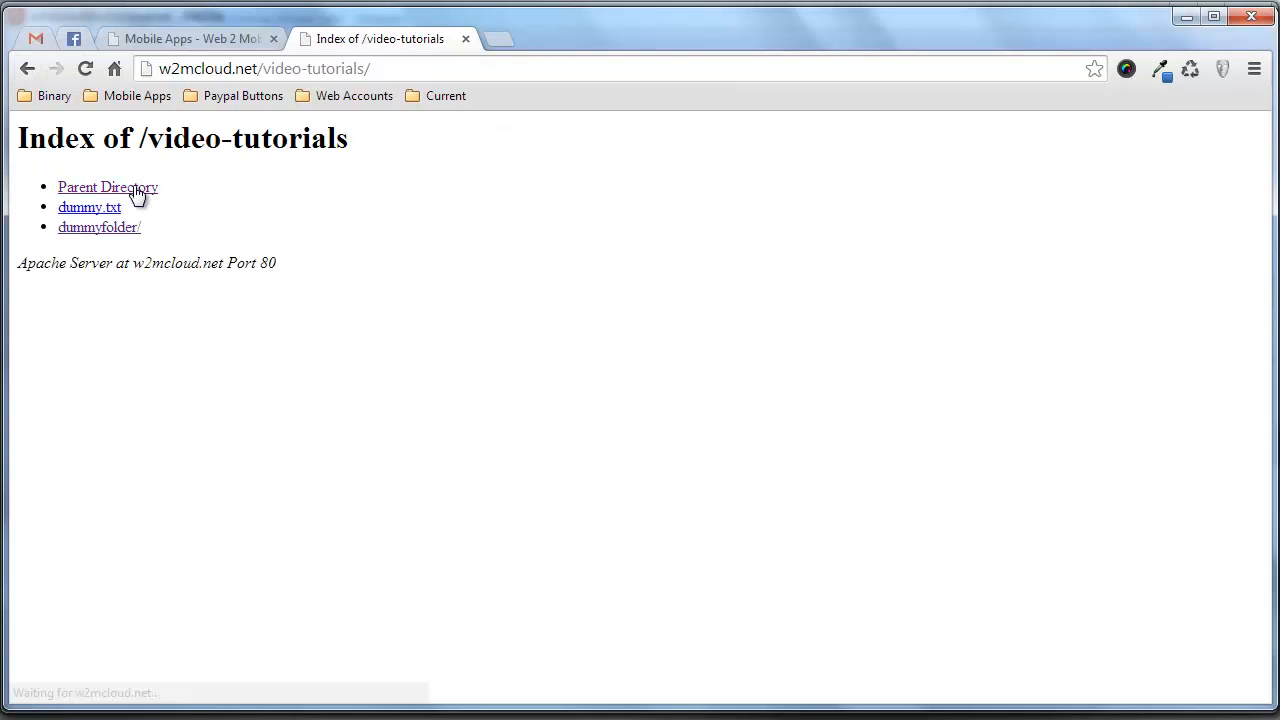
left_click(134, 187)
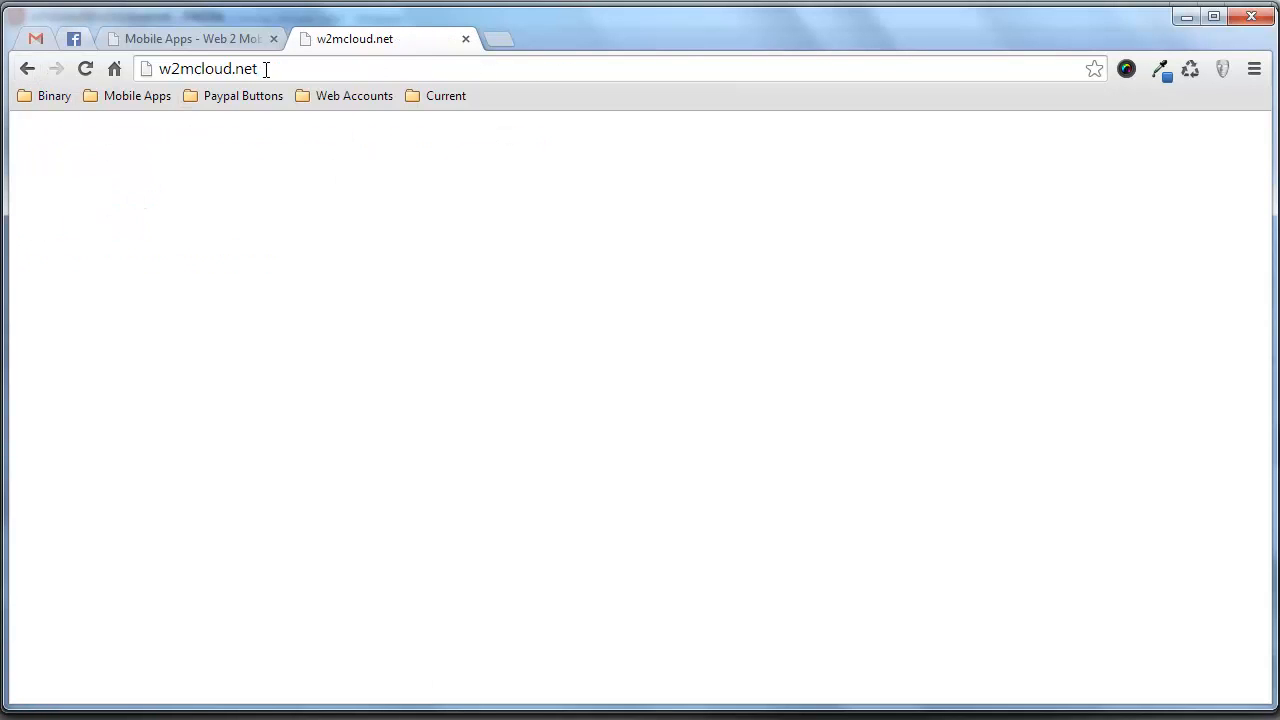
left_click_drag(265, 69, 8, 144)
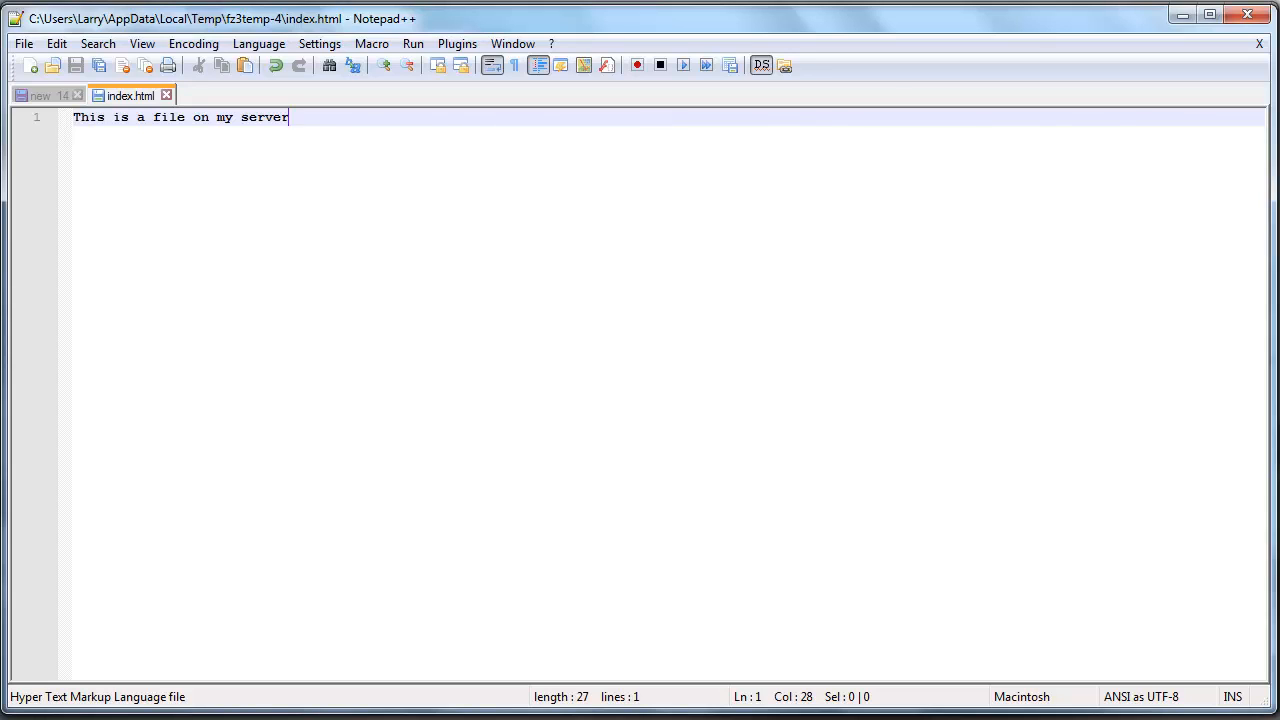